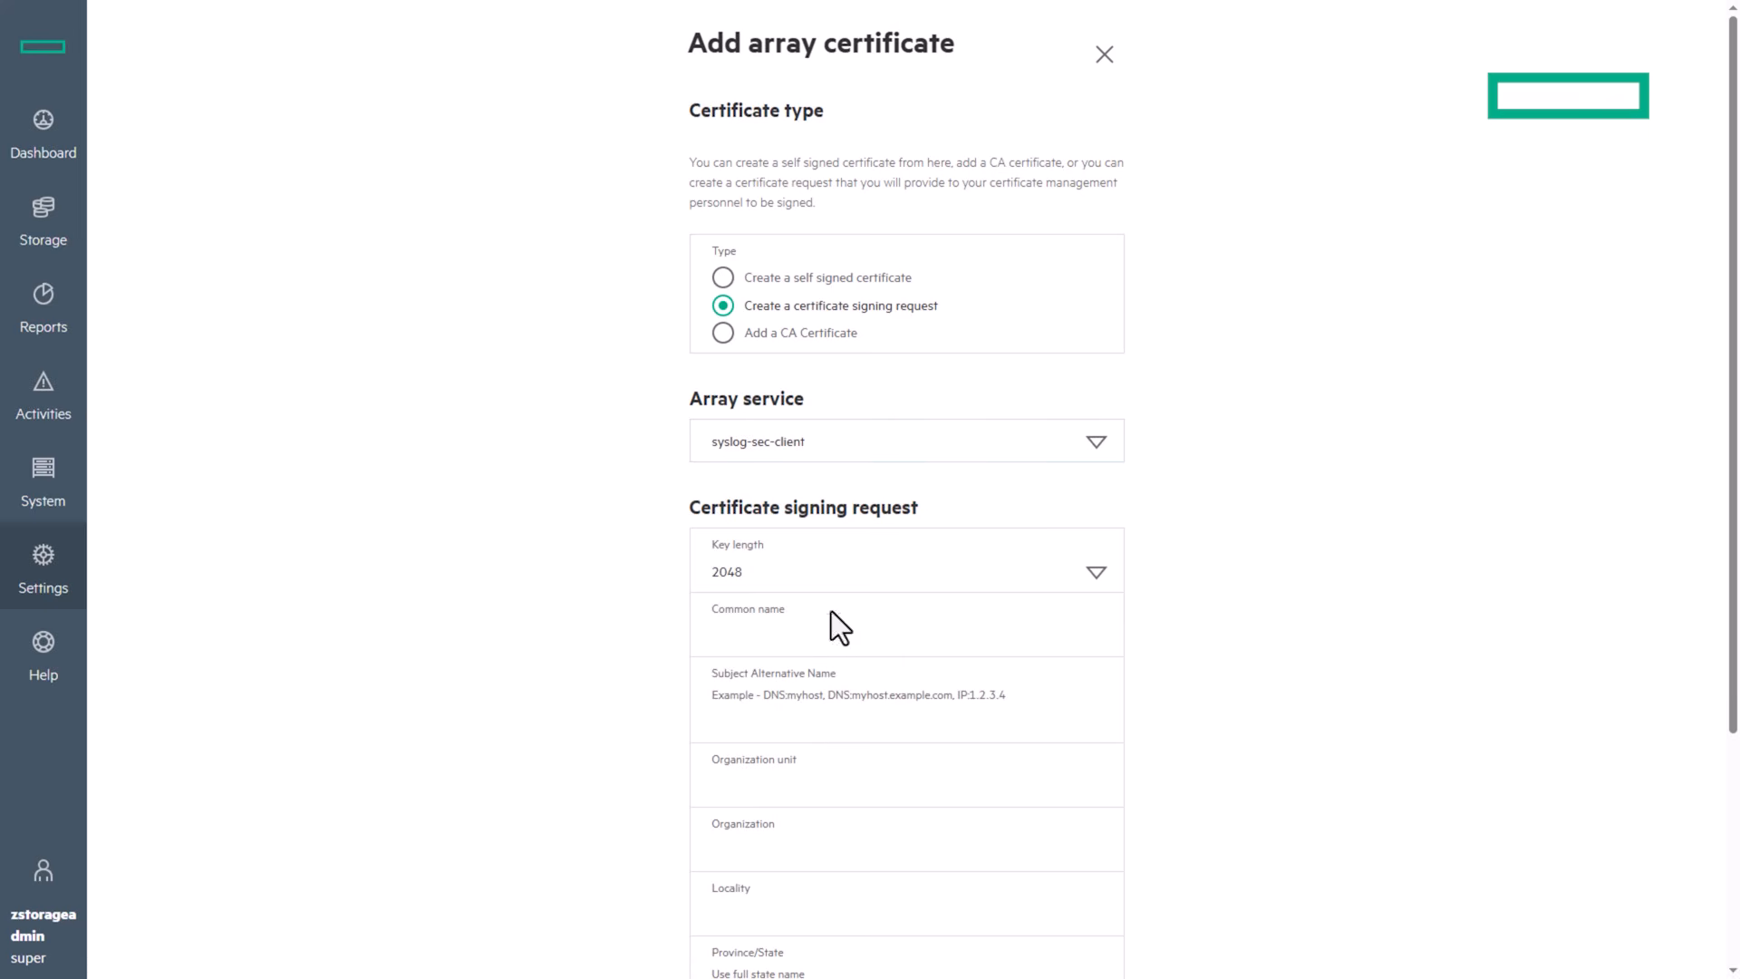
# Step: Enter the s5396 common name and alternative names DNS:s5396, DNS:4UW0005396, IP:16.182.44.159
pyautogui.click(806, 644)
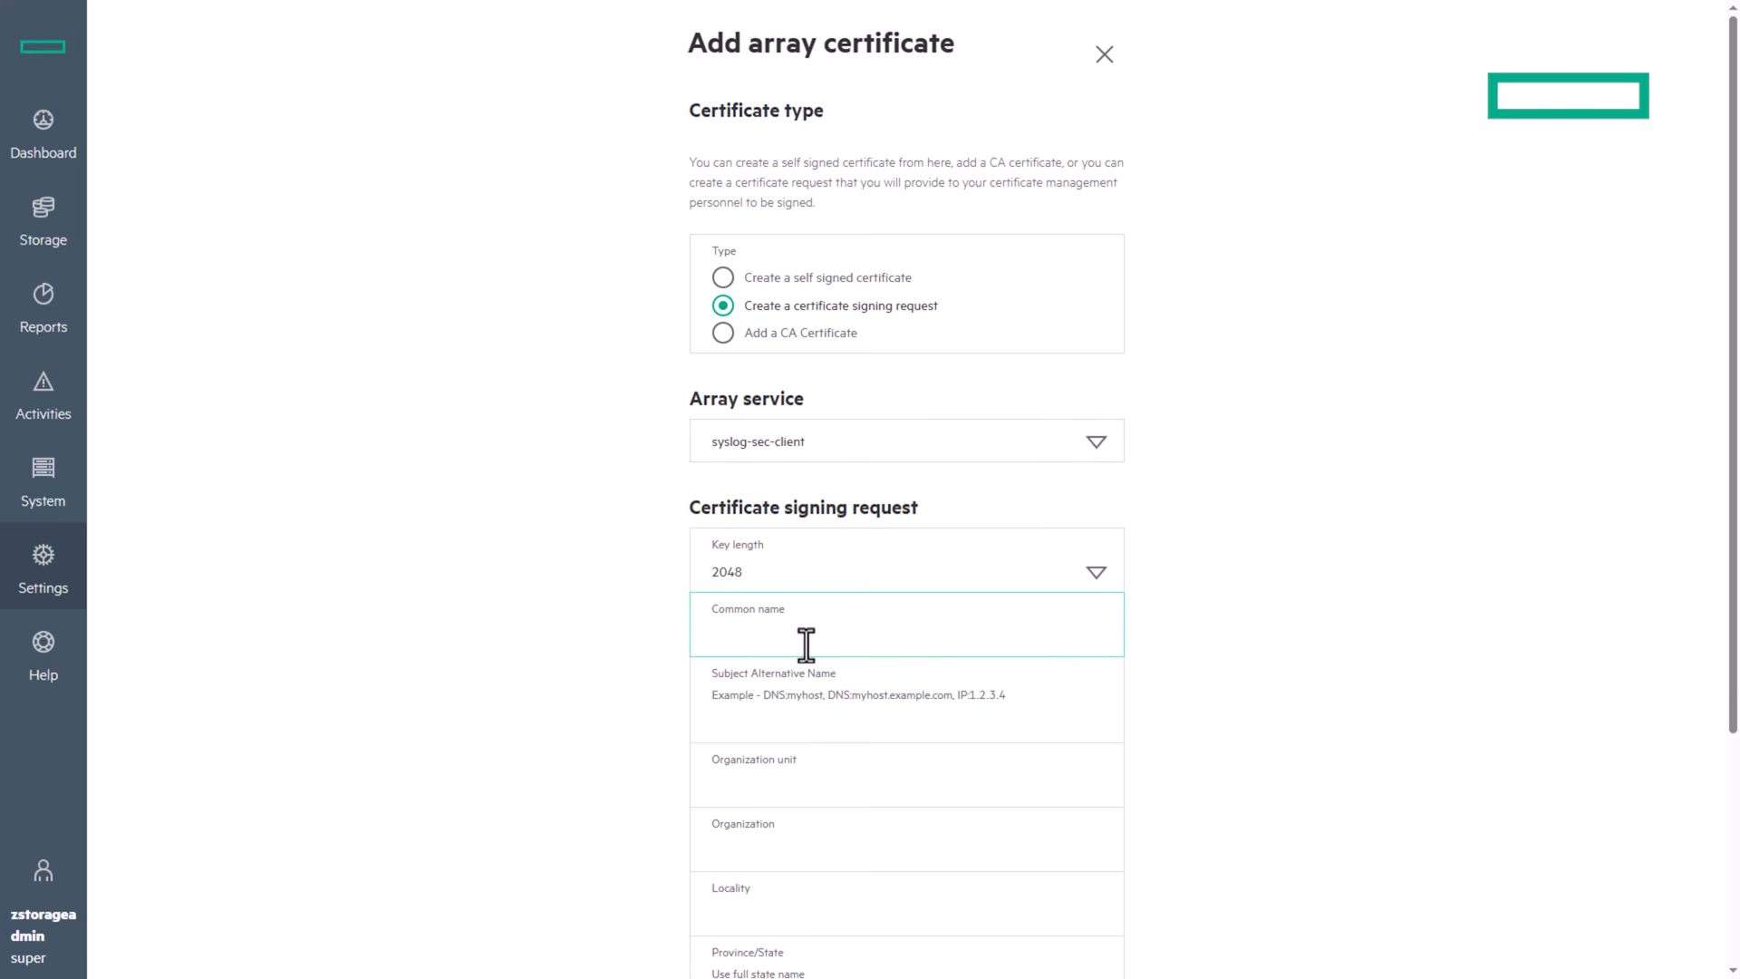
pyautogui.press('Tab')
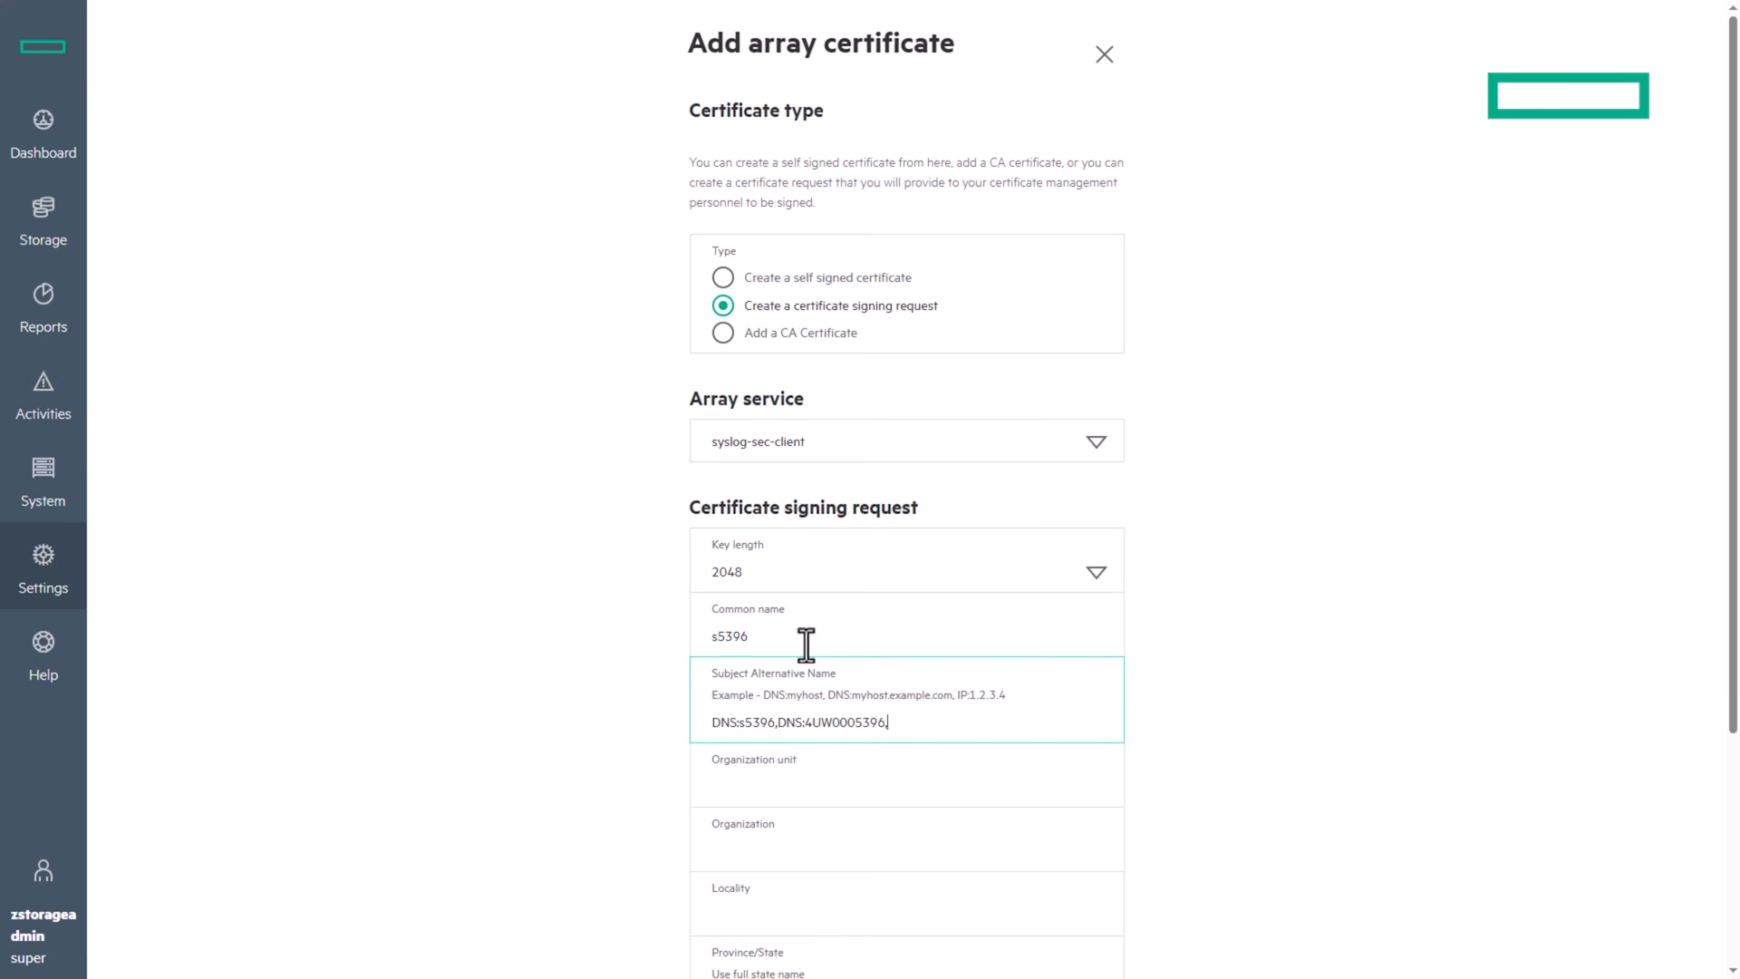
pyautogui.write('DNS:s5396,DNS:4UW0005396,IP:16.182.44.159')
pyautogui.press('Right')
pyautogui.press('Right')
pyautogui.press('Right')
pyautogui.press('Right')
pyautogui.press('Right')
pyautogui.press('Right')
pyautogui.press('Right')
pyautogui.press('Right')
pyautogui.press('Right')
pyautogui.press('Right')
pyautogui.press('Right')
pyautogui.press('Right')
pyautogui.press('Right')
pyautogui.press('Right')
pyautogui.press('Right')
pyautogui.press('Tab')
# Step: Fill in Hewlett Packard Enterprise, locality Milpitas, state California and country United States (US)
pyautogui.press('Tab')
pyautogui.write('Hewlett Packard Enterprise')
pyautogui.press('Tab')
pyautogui.write('Milpitas')
pyautogui.scroll(-2, 807, 645)
pyautogui.click(802, 820)
pyautogui.write('California')
pyautogui.click(1098, 893)
pyautogui.click(970, 932)
pyautogui.write('United Sta')
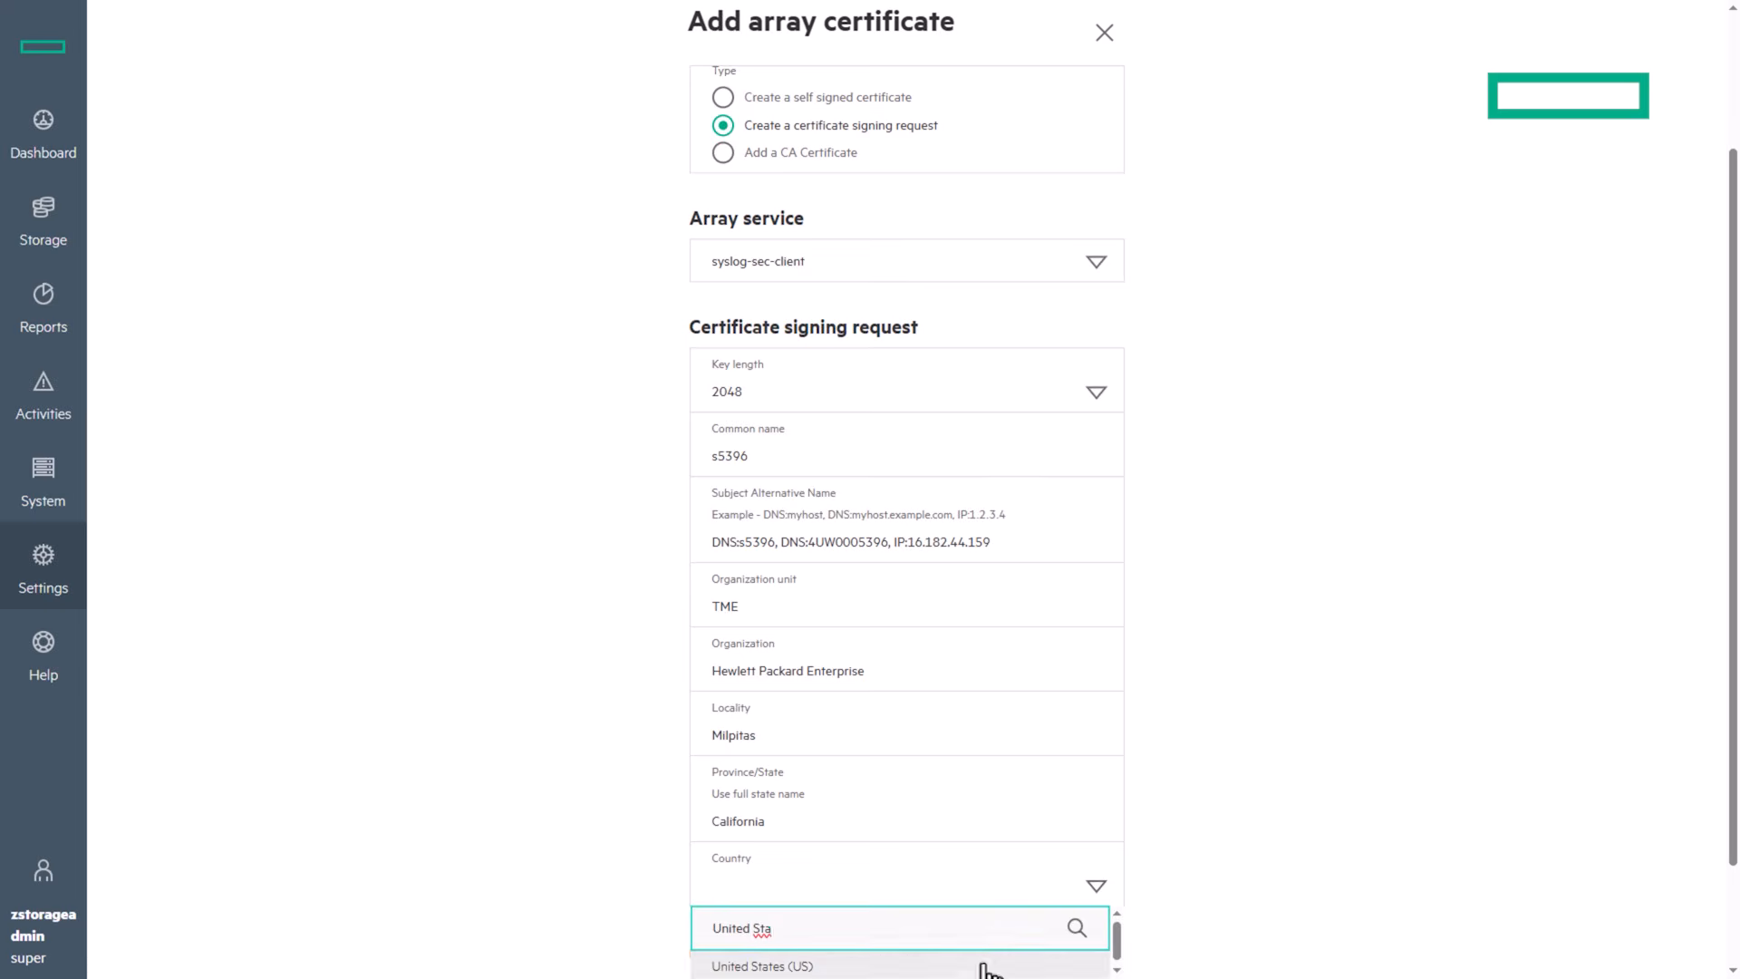
pyautogui.click(970, 966)
# Step: Agree to proceed, acknowledge the connection interruption warning and submit the signing request
pyautogui.scroll(-2, 1017, 640)
pyautogui.click(700, 864)
pyautogui.click(744, 938)
pyautogui.click(1221, 171)
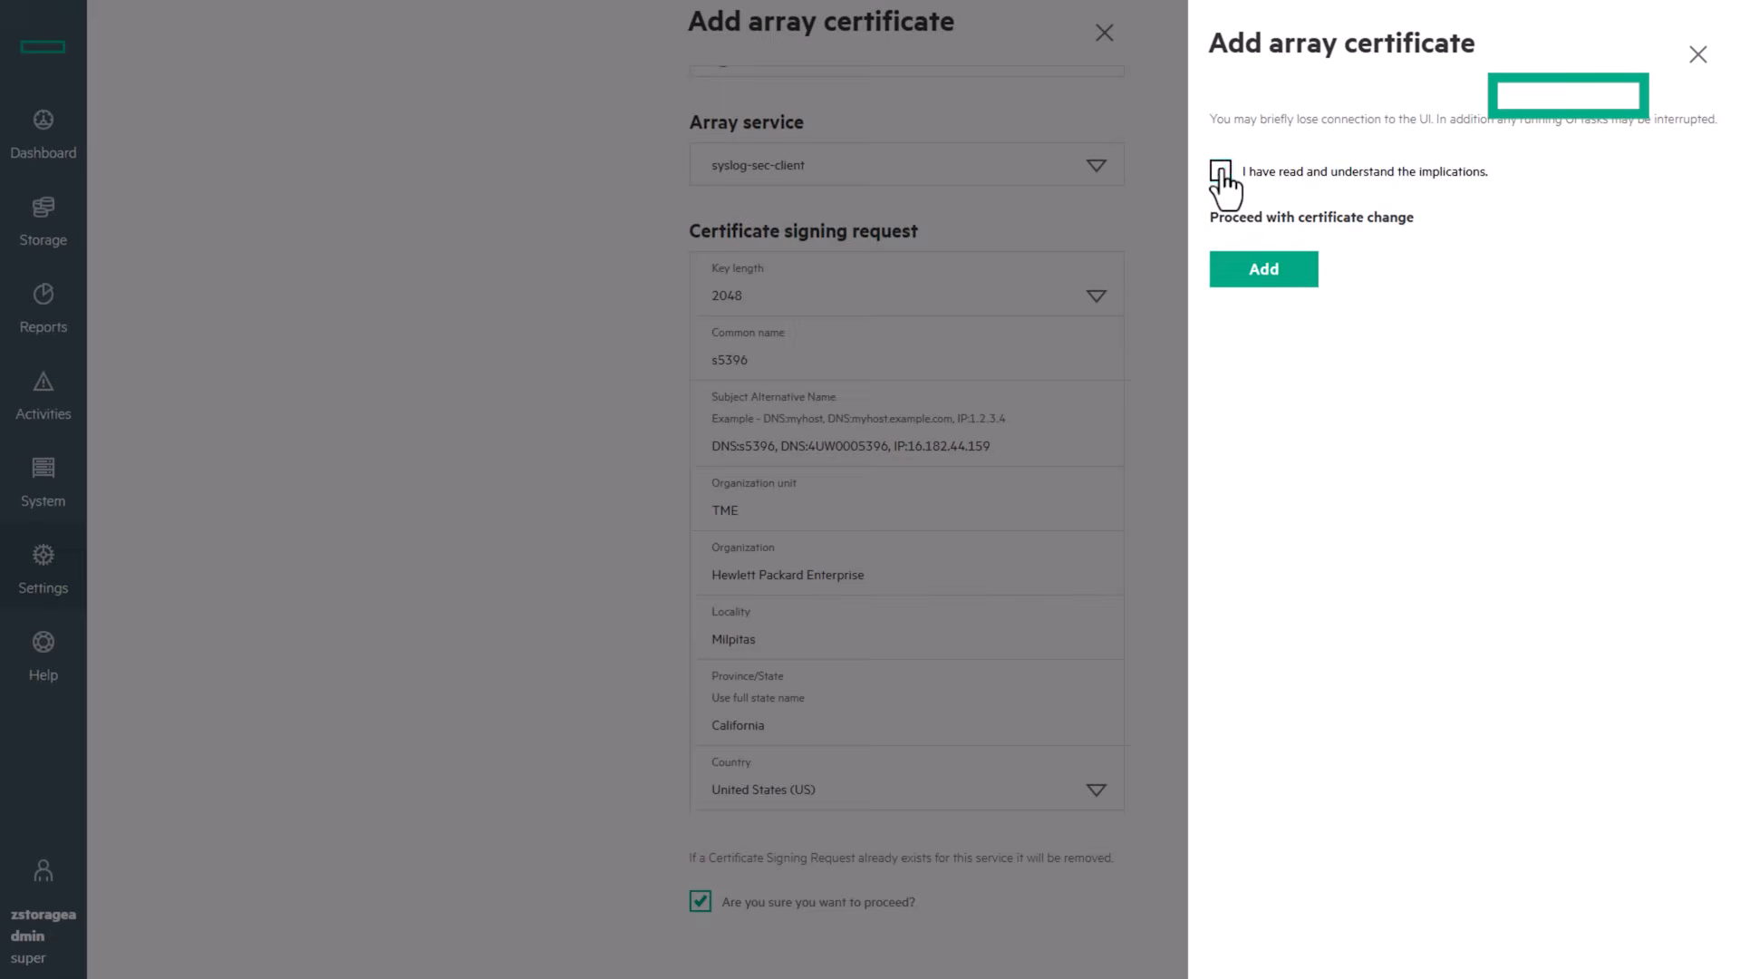
pyautogui.click(1263, 269)
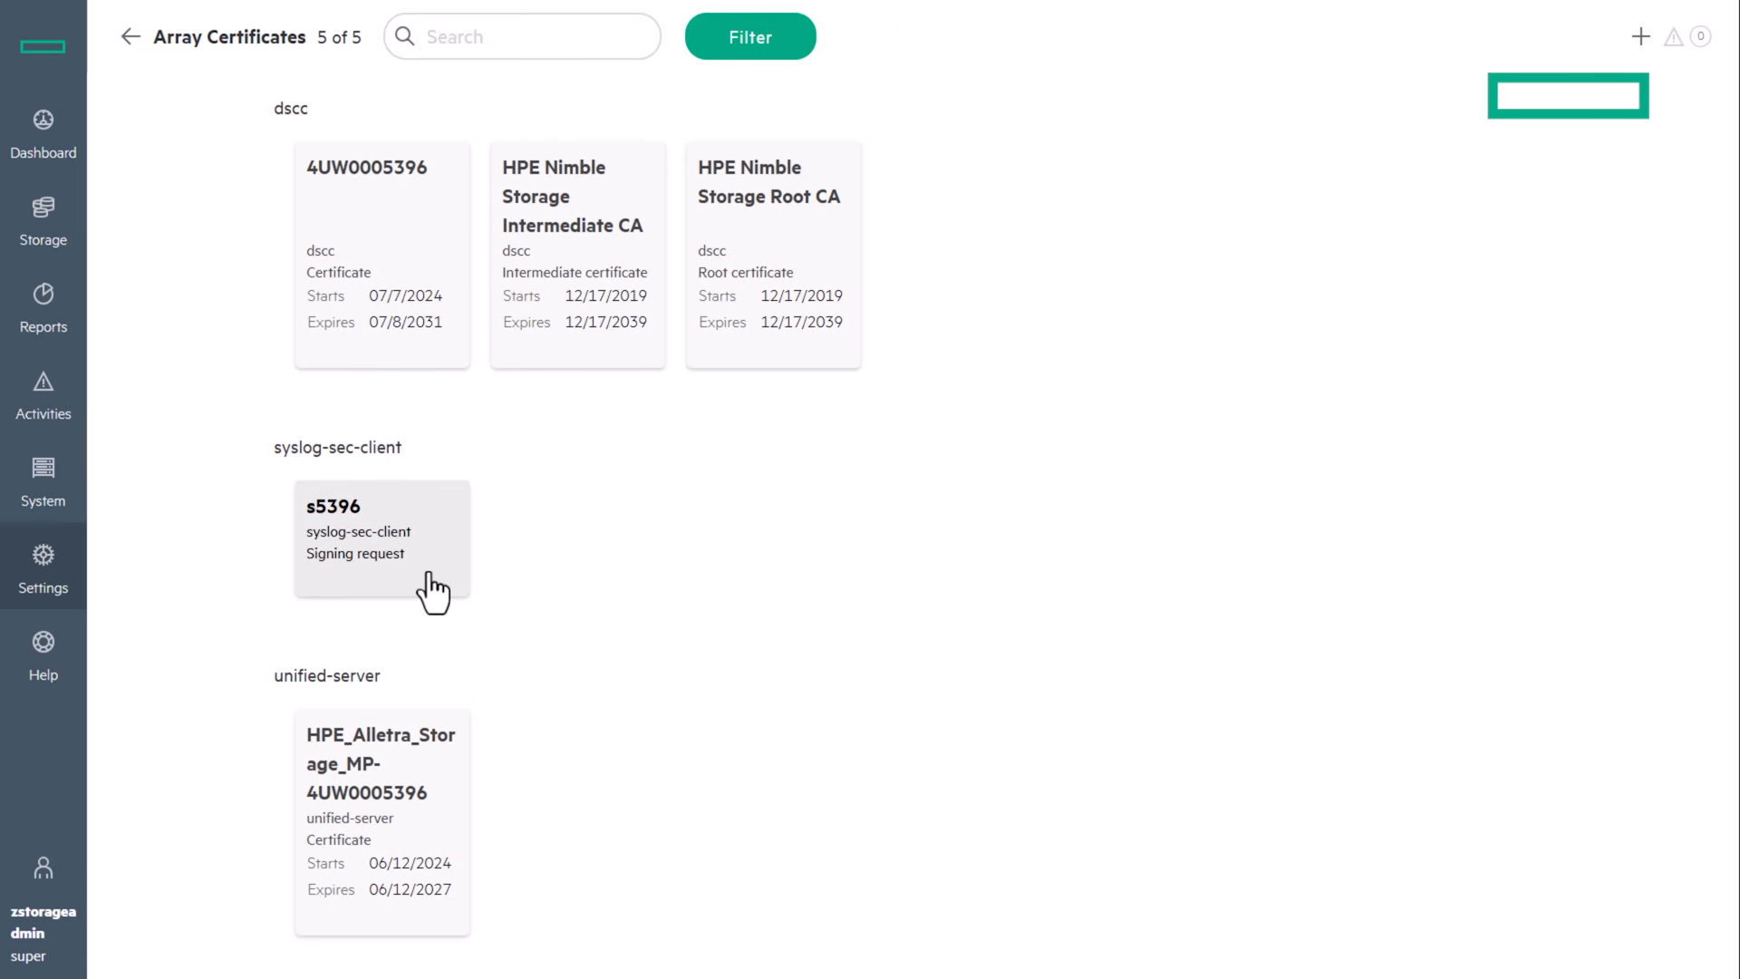
# Step: Open the s5396 request's details and copy its full PEM request block
pyautogui.click(433, 591)
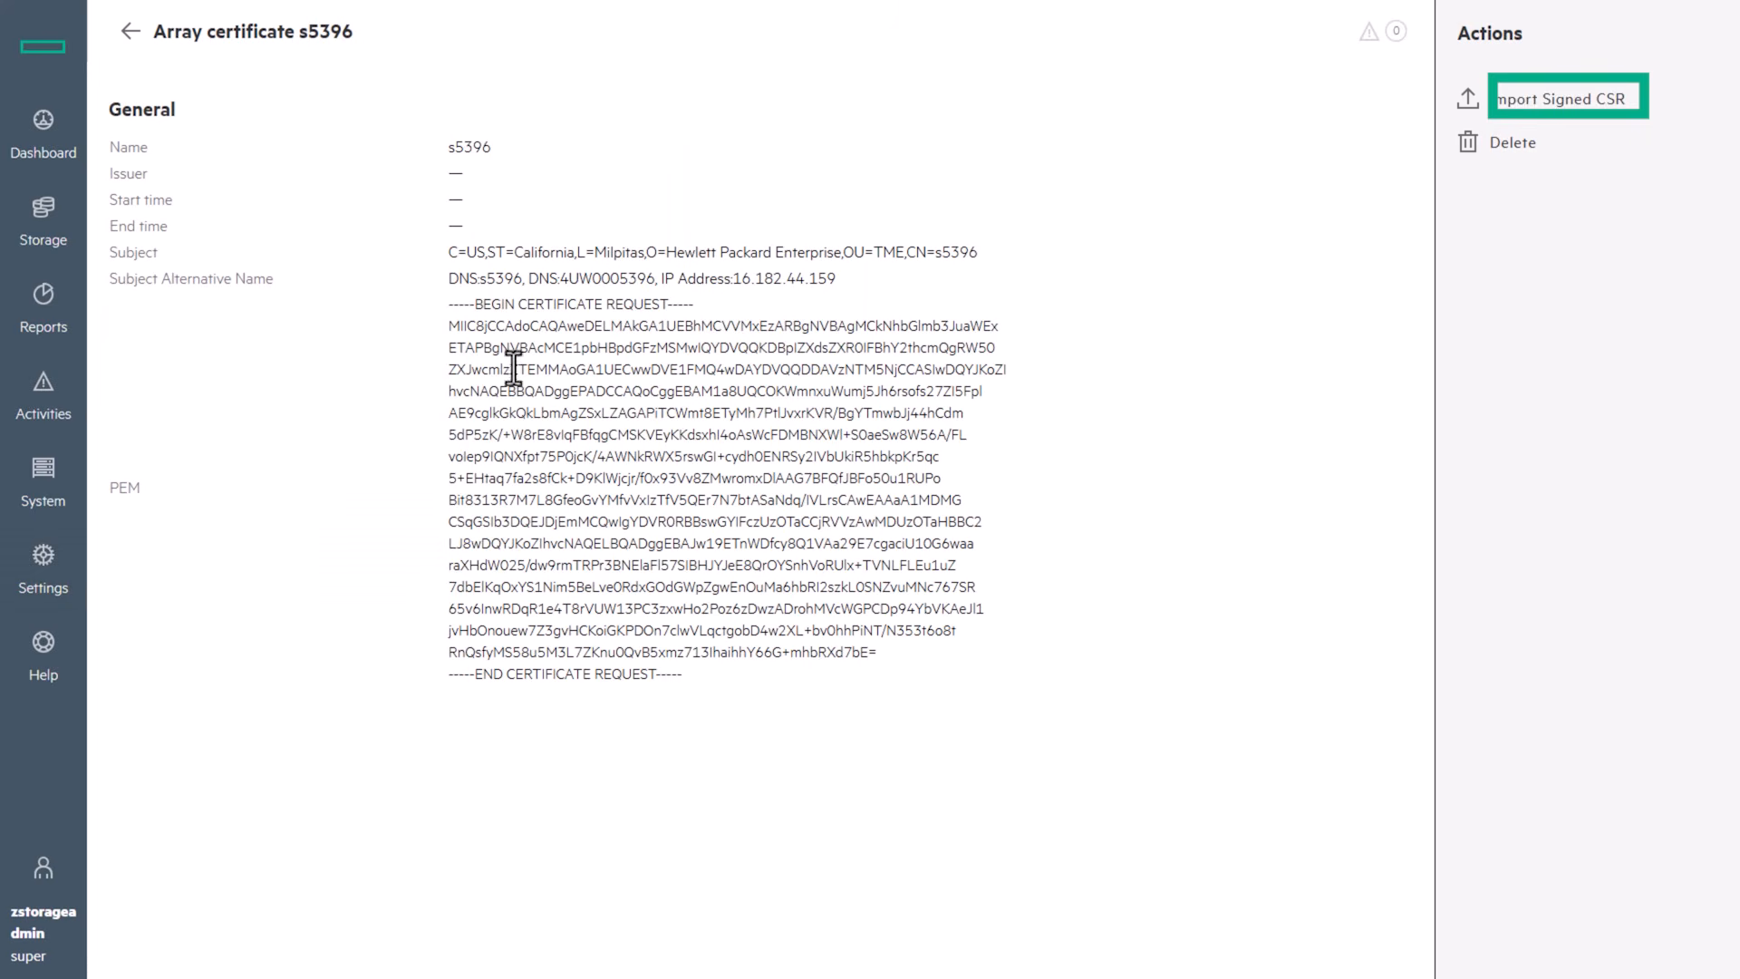
pyautogui.moveTo(693, 675); pyautogui.dragTo(444, 313)
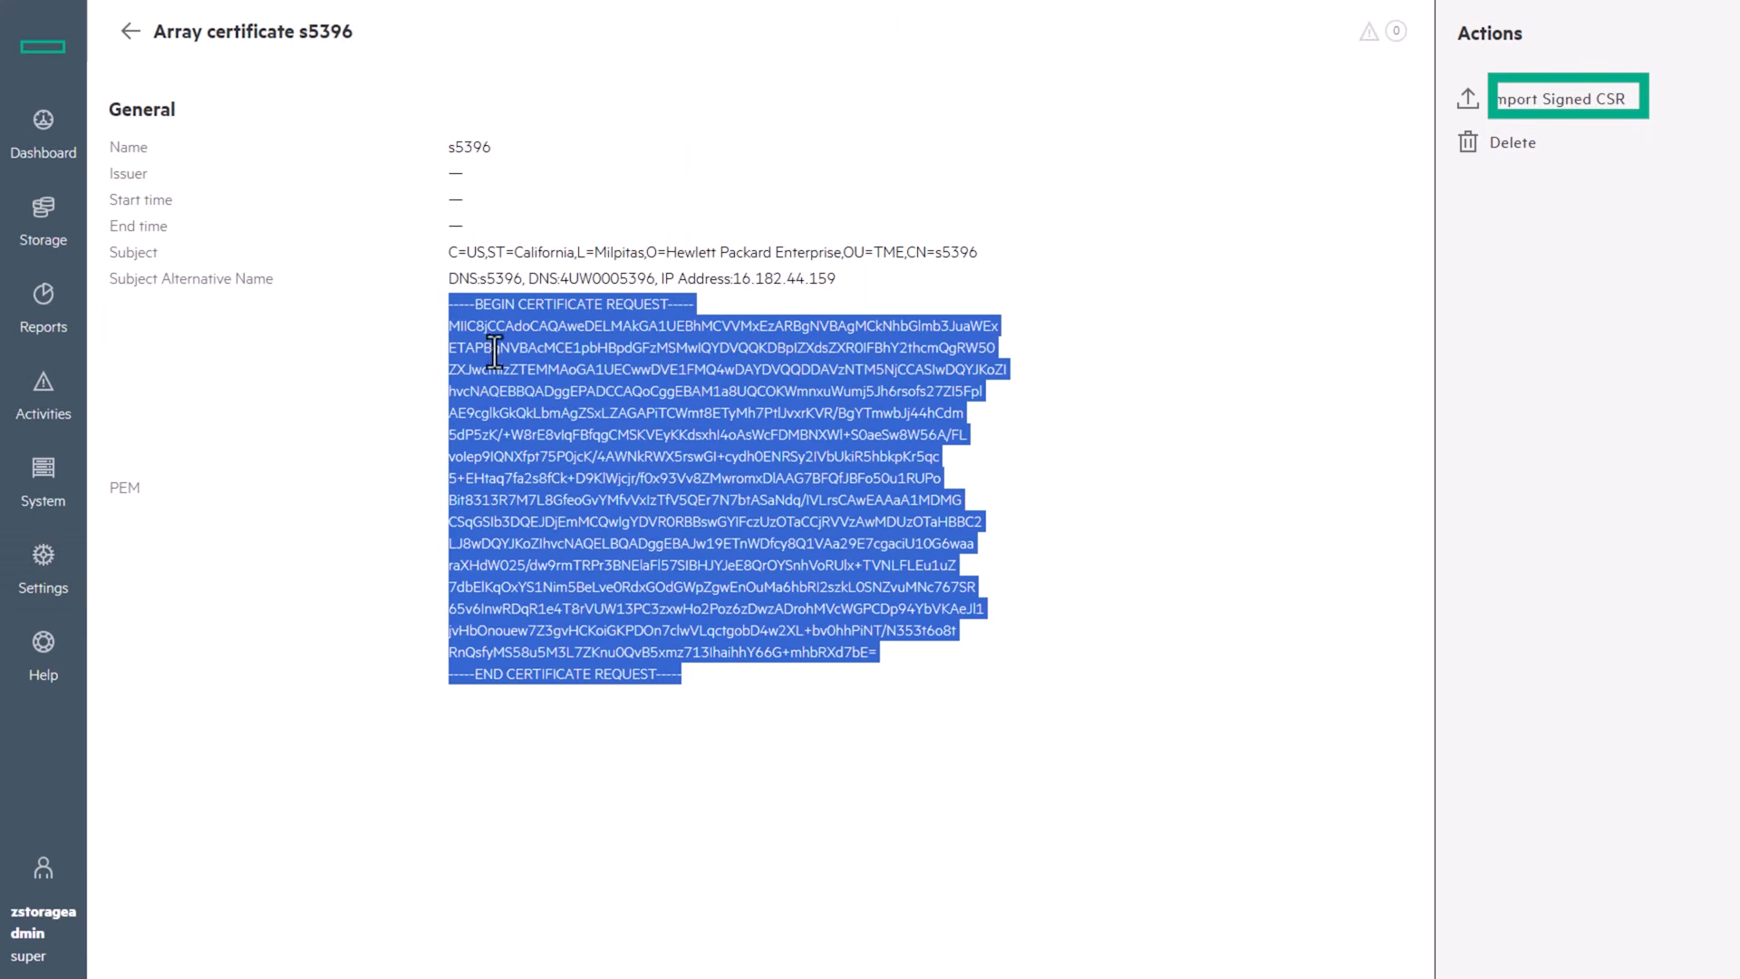
pyautogui.rightClick(630, 450)
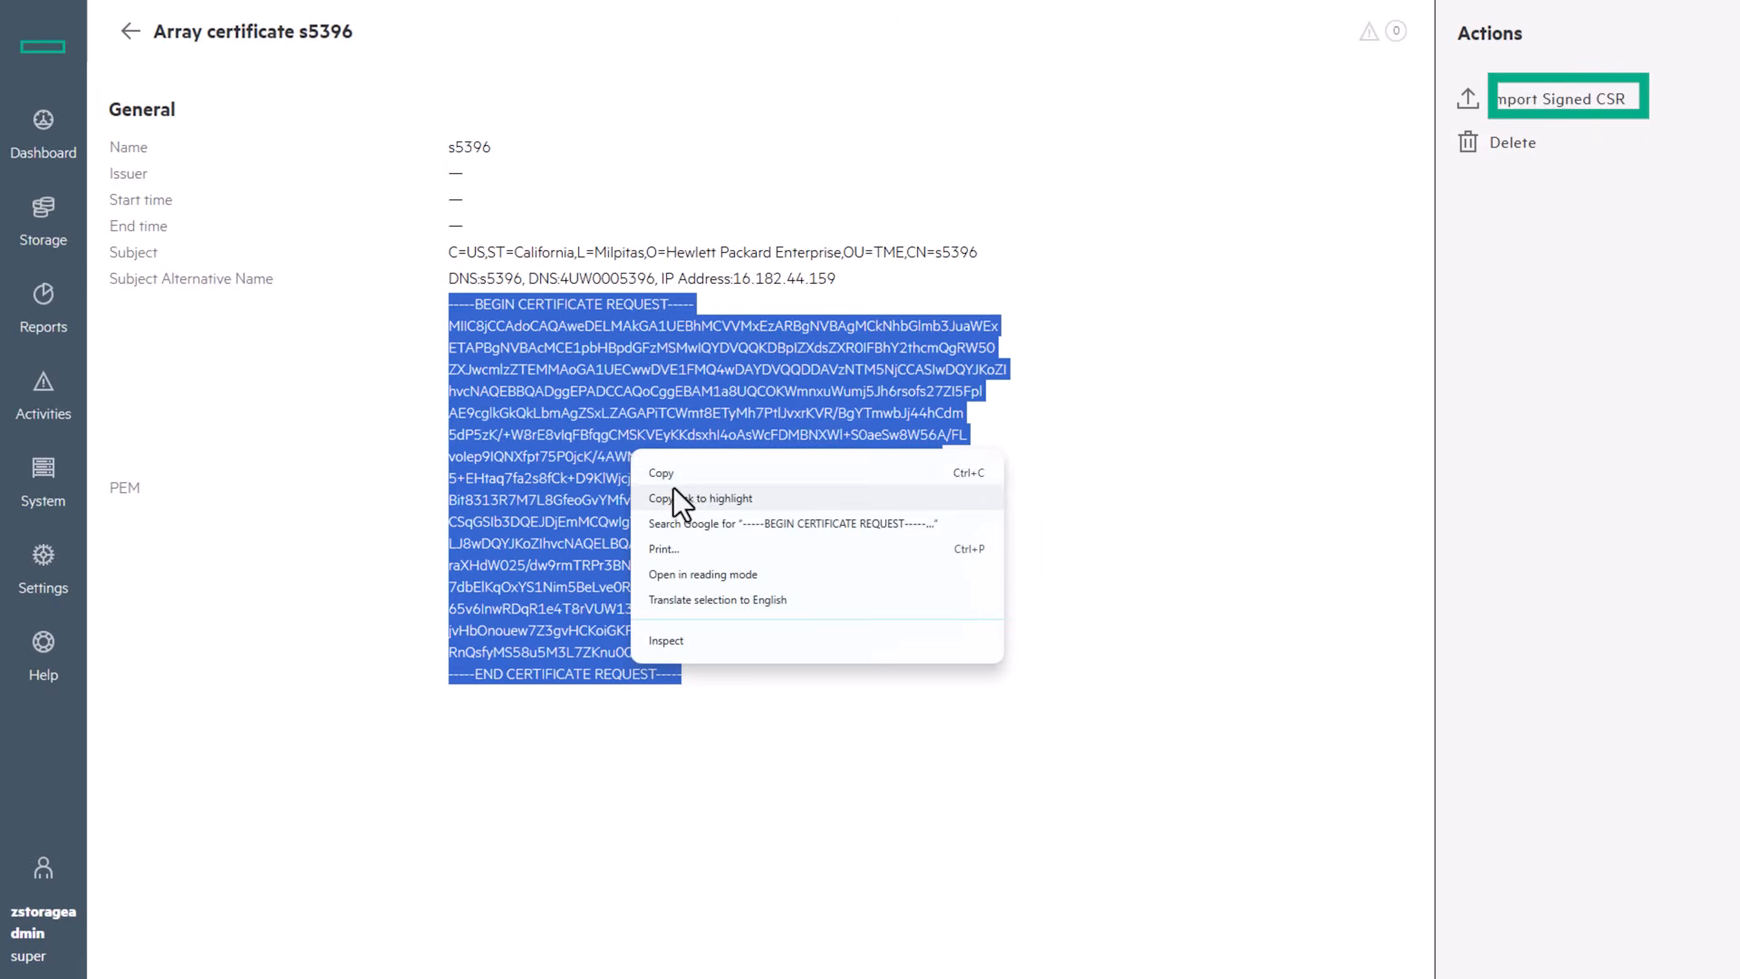
pyautogui.click(698, 470)
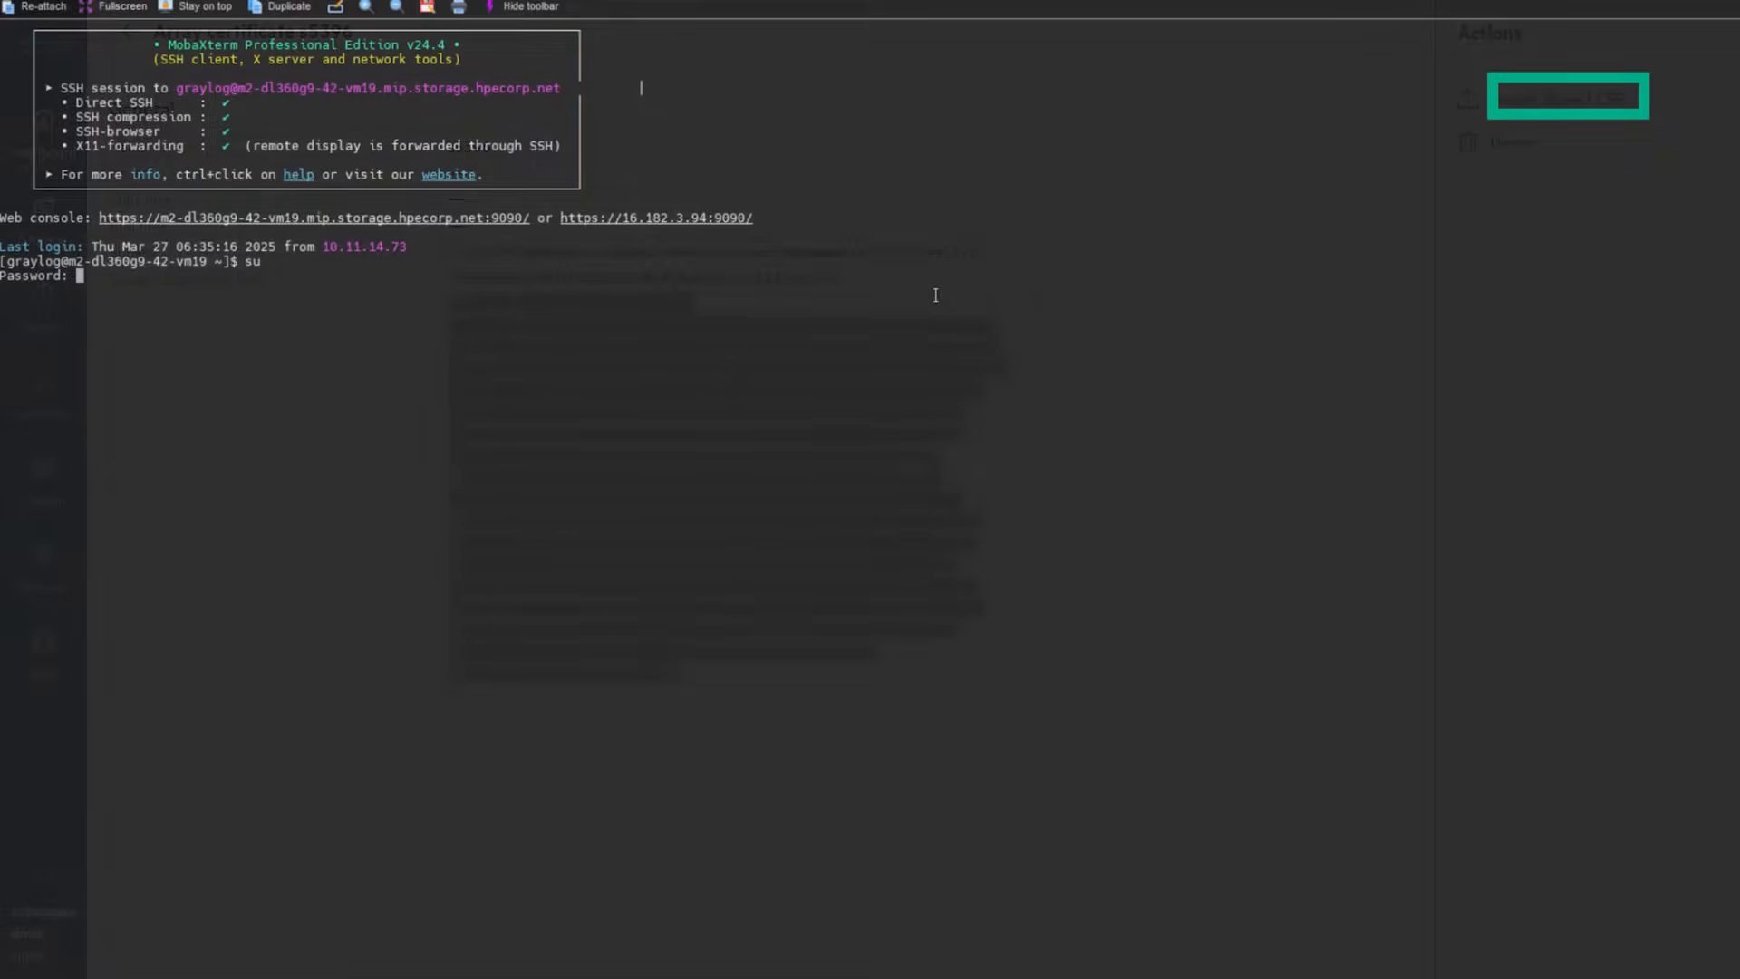
# Step: Paste the copied request into /home/graylog/certs/s5396.csr with nano and save it
pyautogui.press('Return')
pyautogui.write('nano /home/graylog/certs/s5396.csr')
pyautogui.press('Return')
pyautogui.rightClick(309, 166)
pyautogui.hotkey('ctrl', 'x')
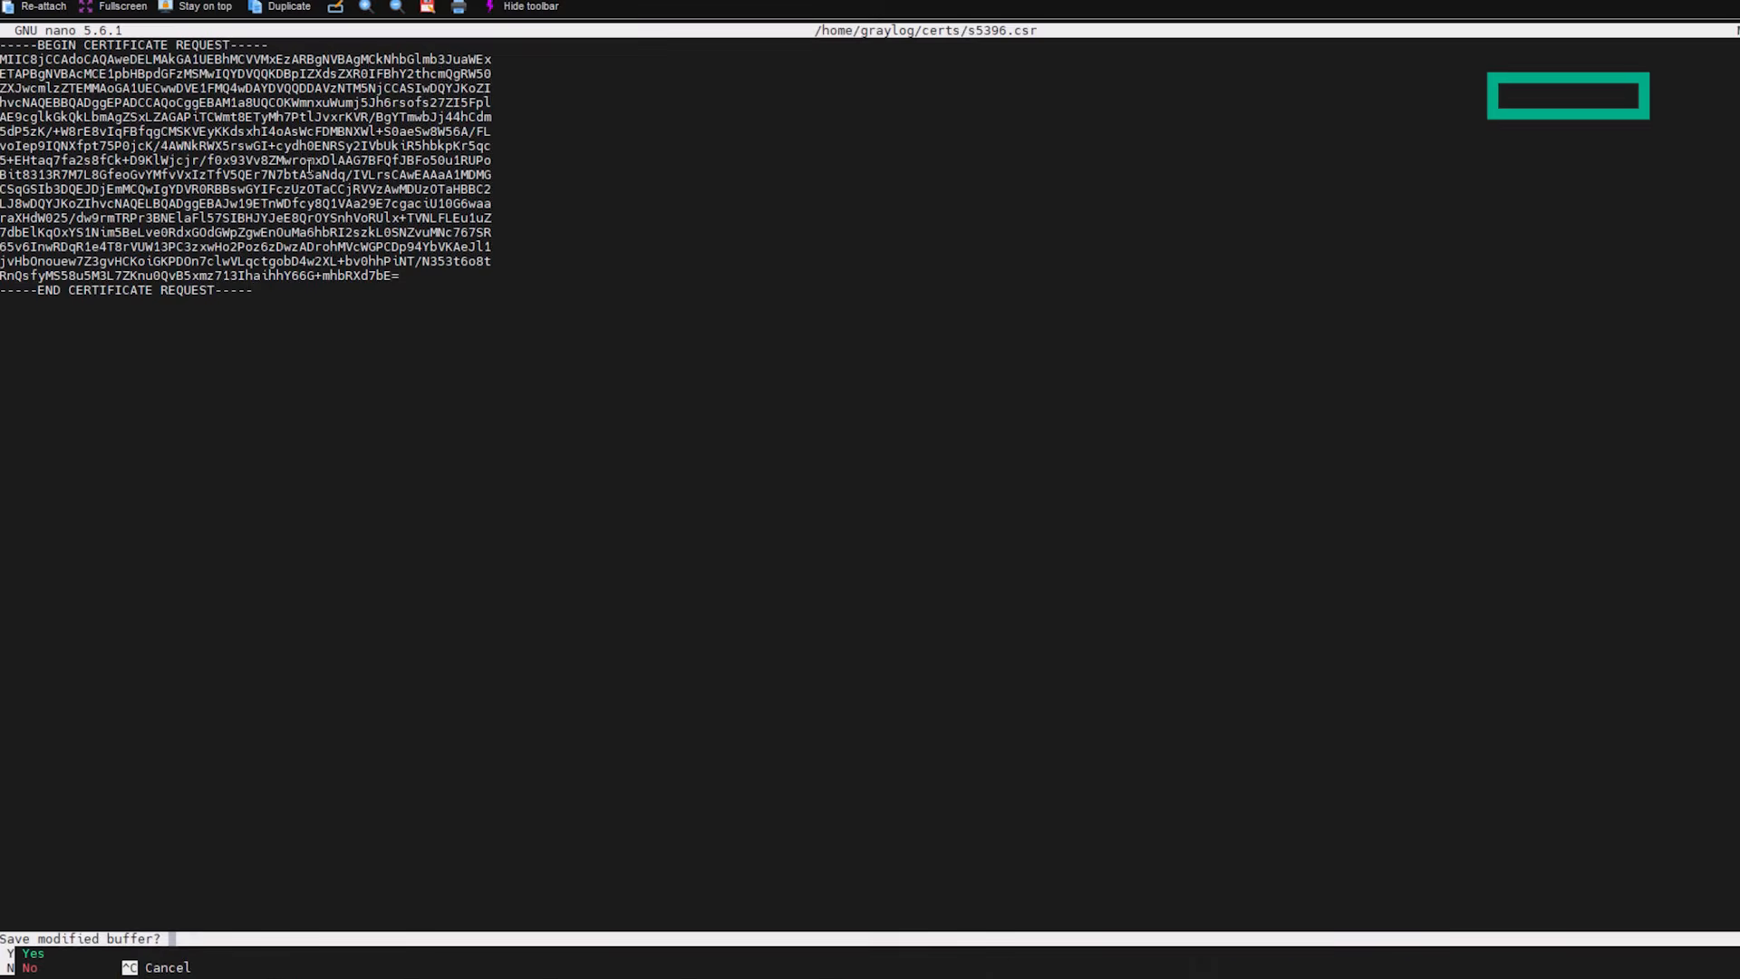
pyautogui.press('y')
pyautogui.press('Return')
# Step: In easy-rsa/3.1.6, import the s5396 request and sign it as a client certificate
pyautogui.write('cd easy-rsa/3.1.6/')
pyautogui.press('Return')
pyautogui.write('./easyrsa import-req /home/graylog/certs/s5396.csr ')
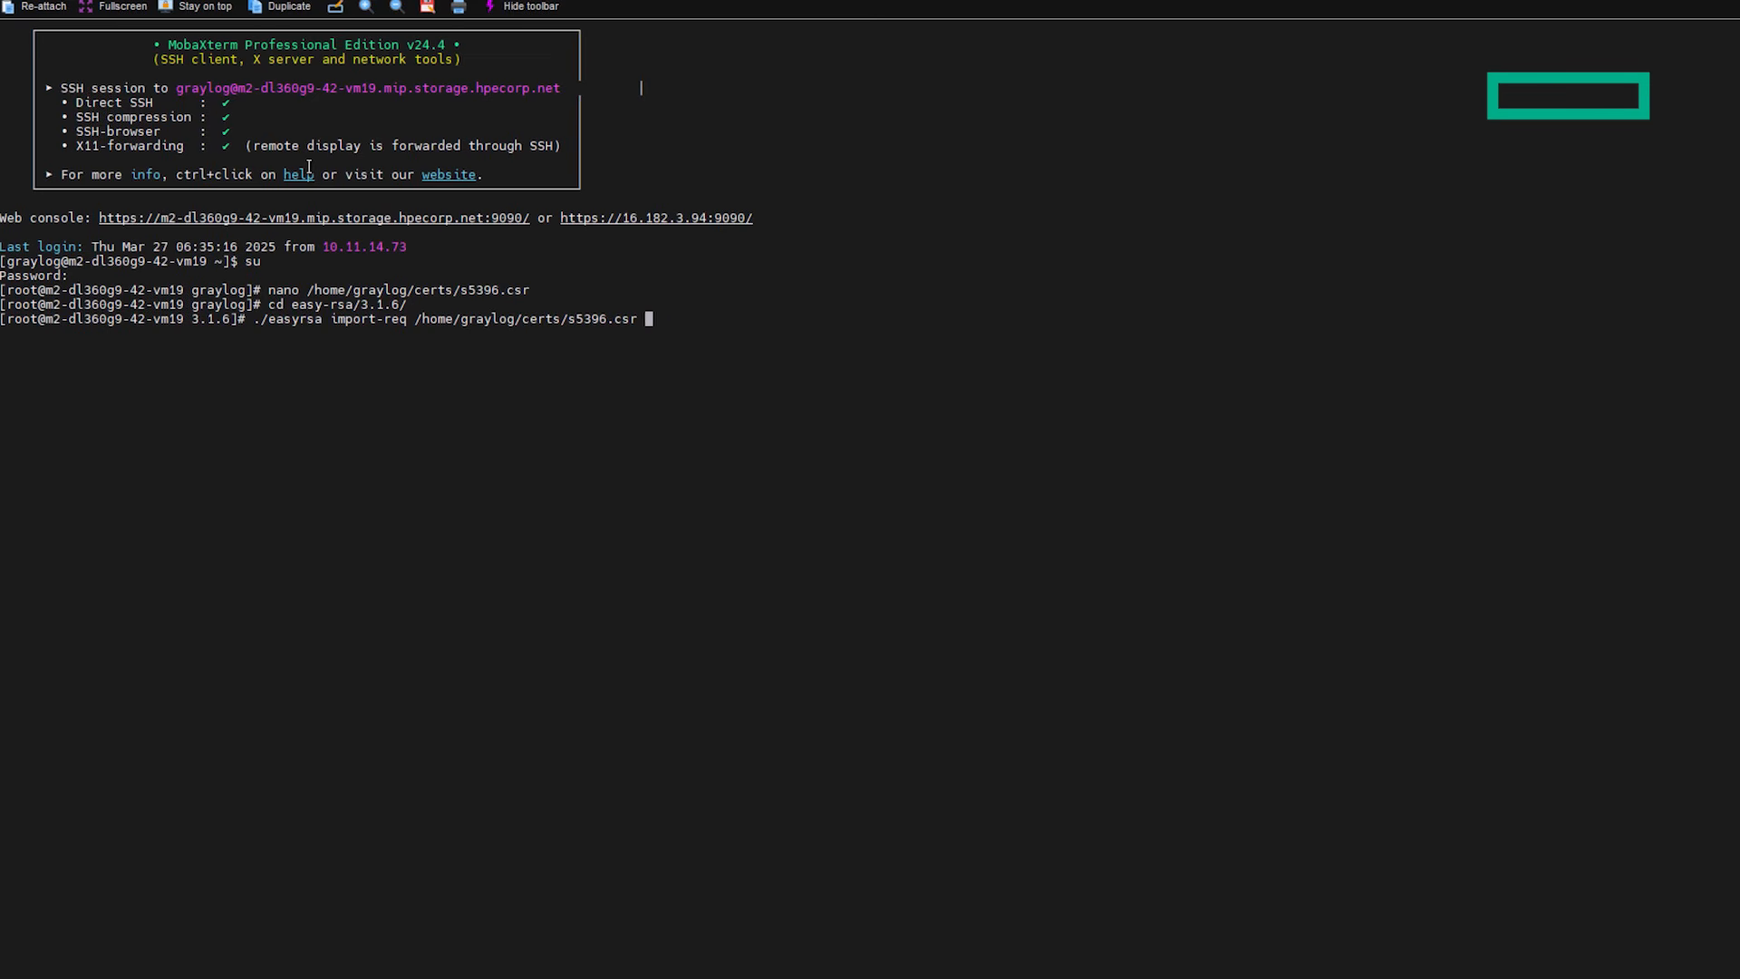
pyautogui.write('s5396')
pyautogui.press('Return')
pyautogui.write('./easyrsa sign-req client s5396')
pyautogui.press('Return')
pyautogui.write('yes')
pyautogui.press('Return')
# Step: Print ./pki/issued/s5396.crt and select the certificate text to copy it
pyautogui.write('cat ')
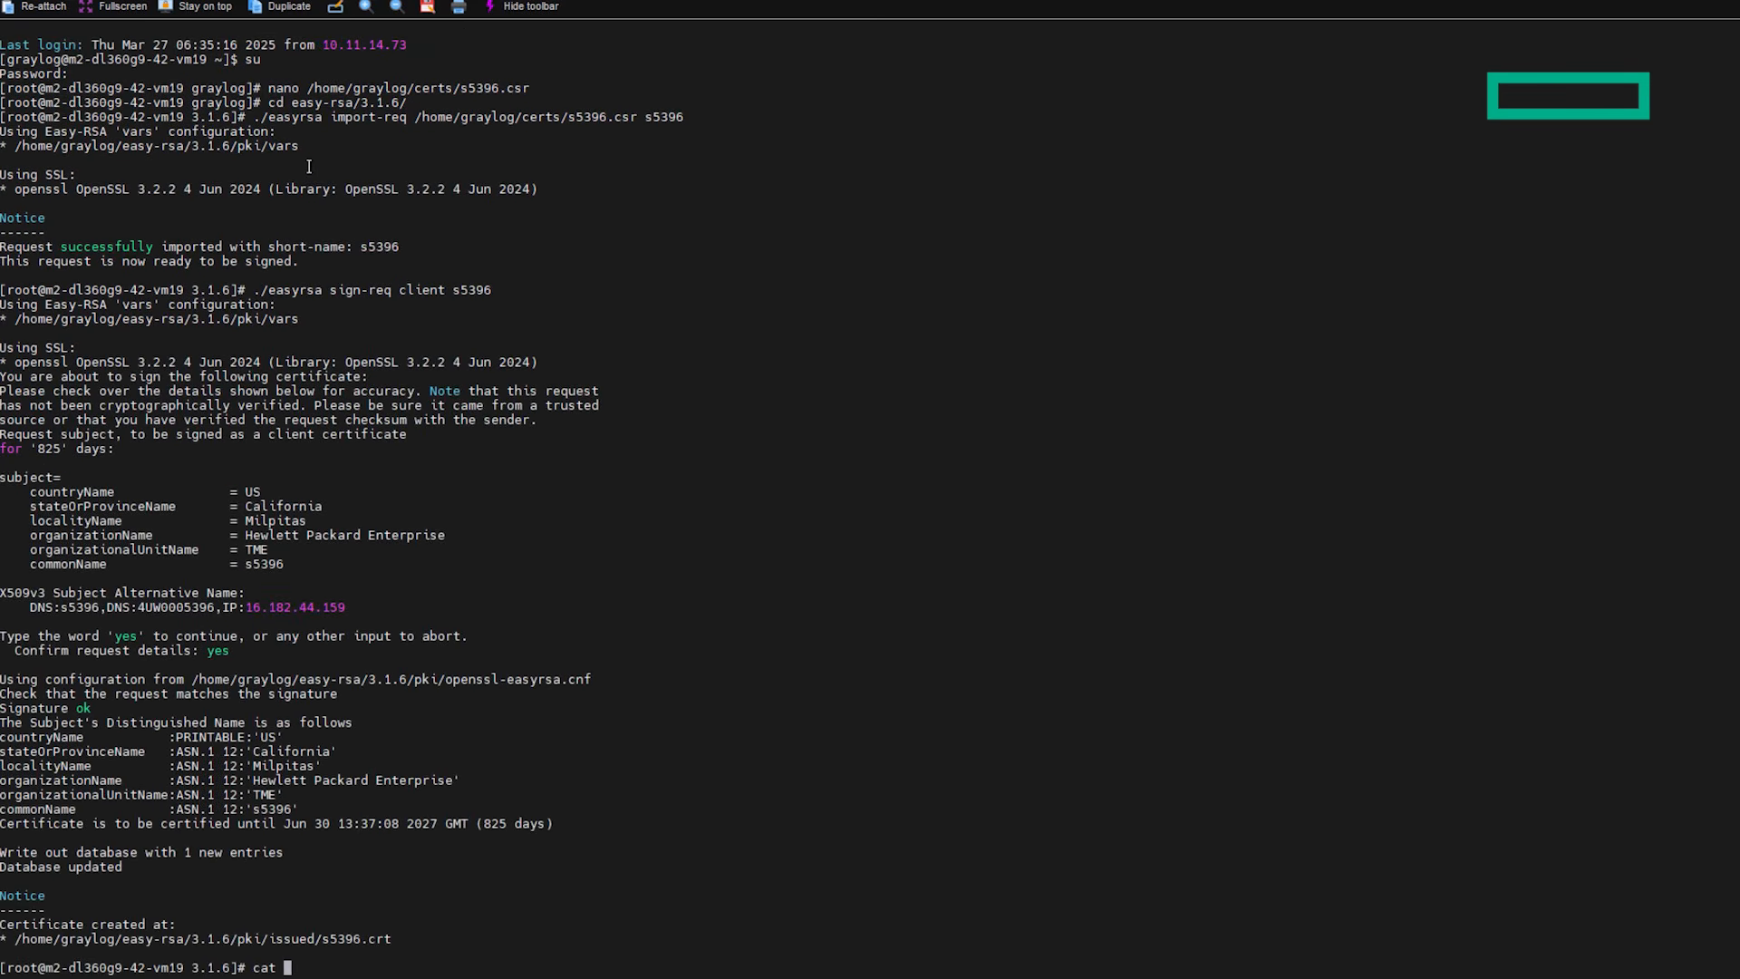
pyautogui.write('./pki/issued/s5396.crt')
pyautogui.press('Return')
pyautogui.moveTo(494, 954); pyautogui.dragTo(2, 649)
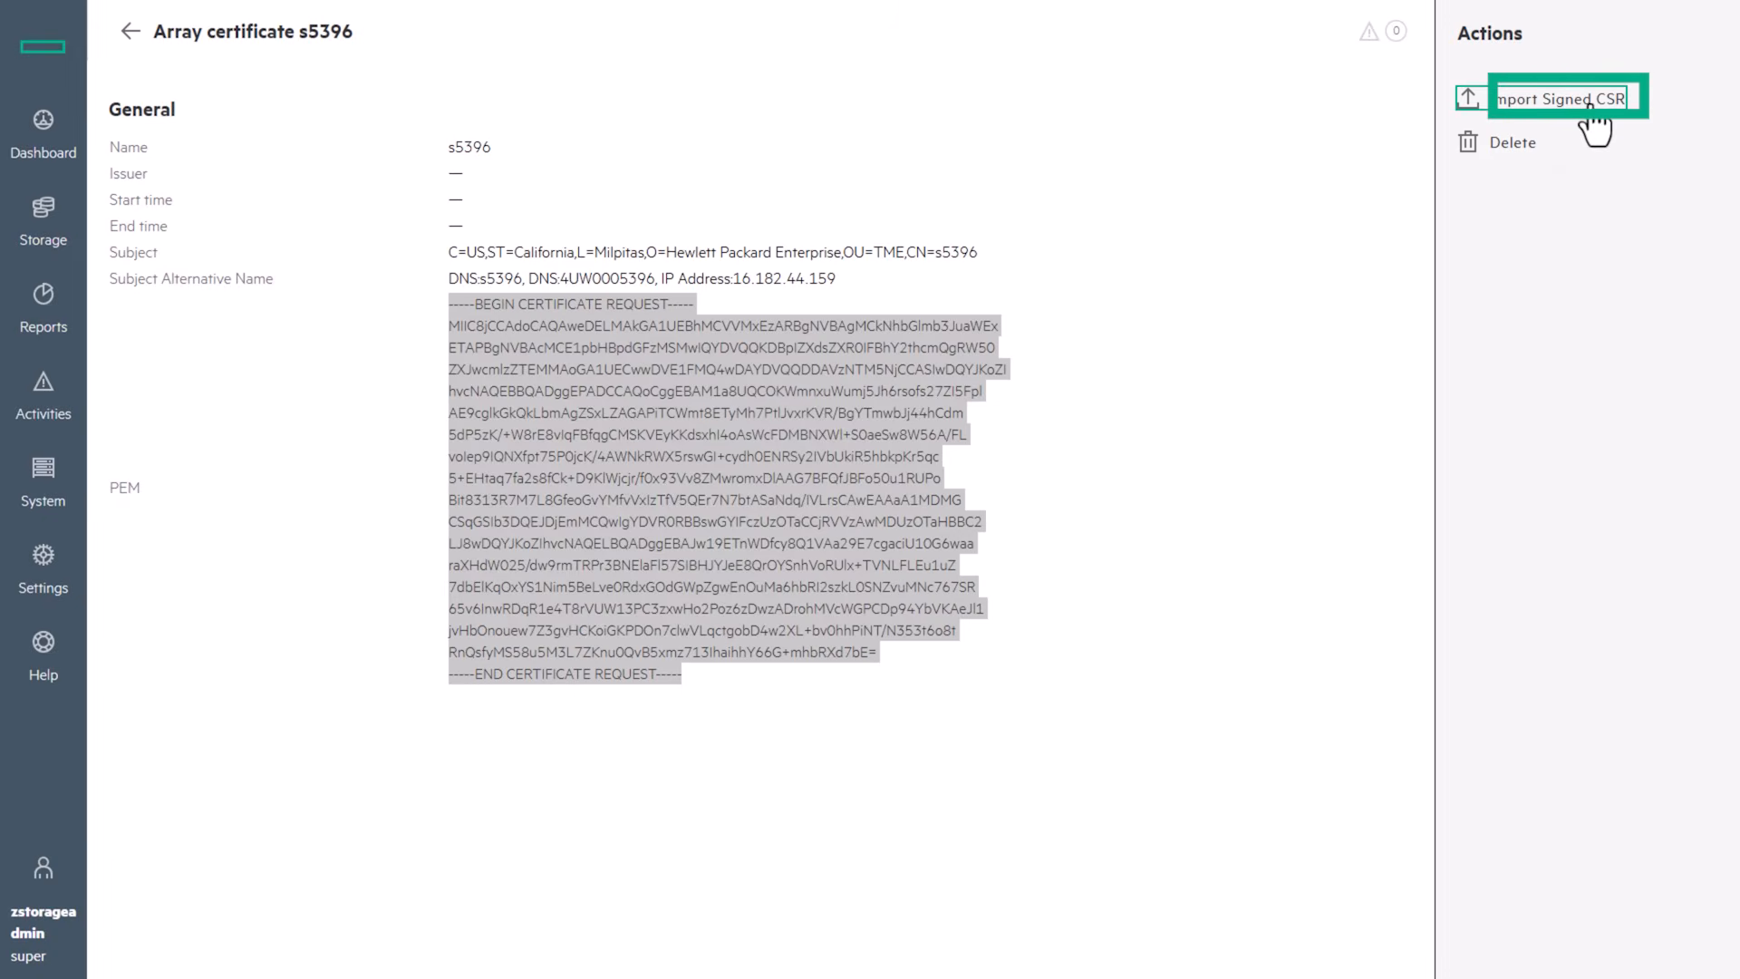
# Step: Import the signed s5396 certificate with the Graylog CA as authority chain and confirm
pyautogui.click(1589, 105)
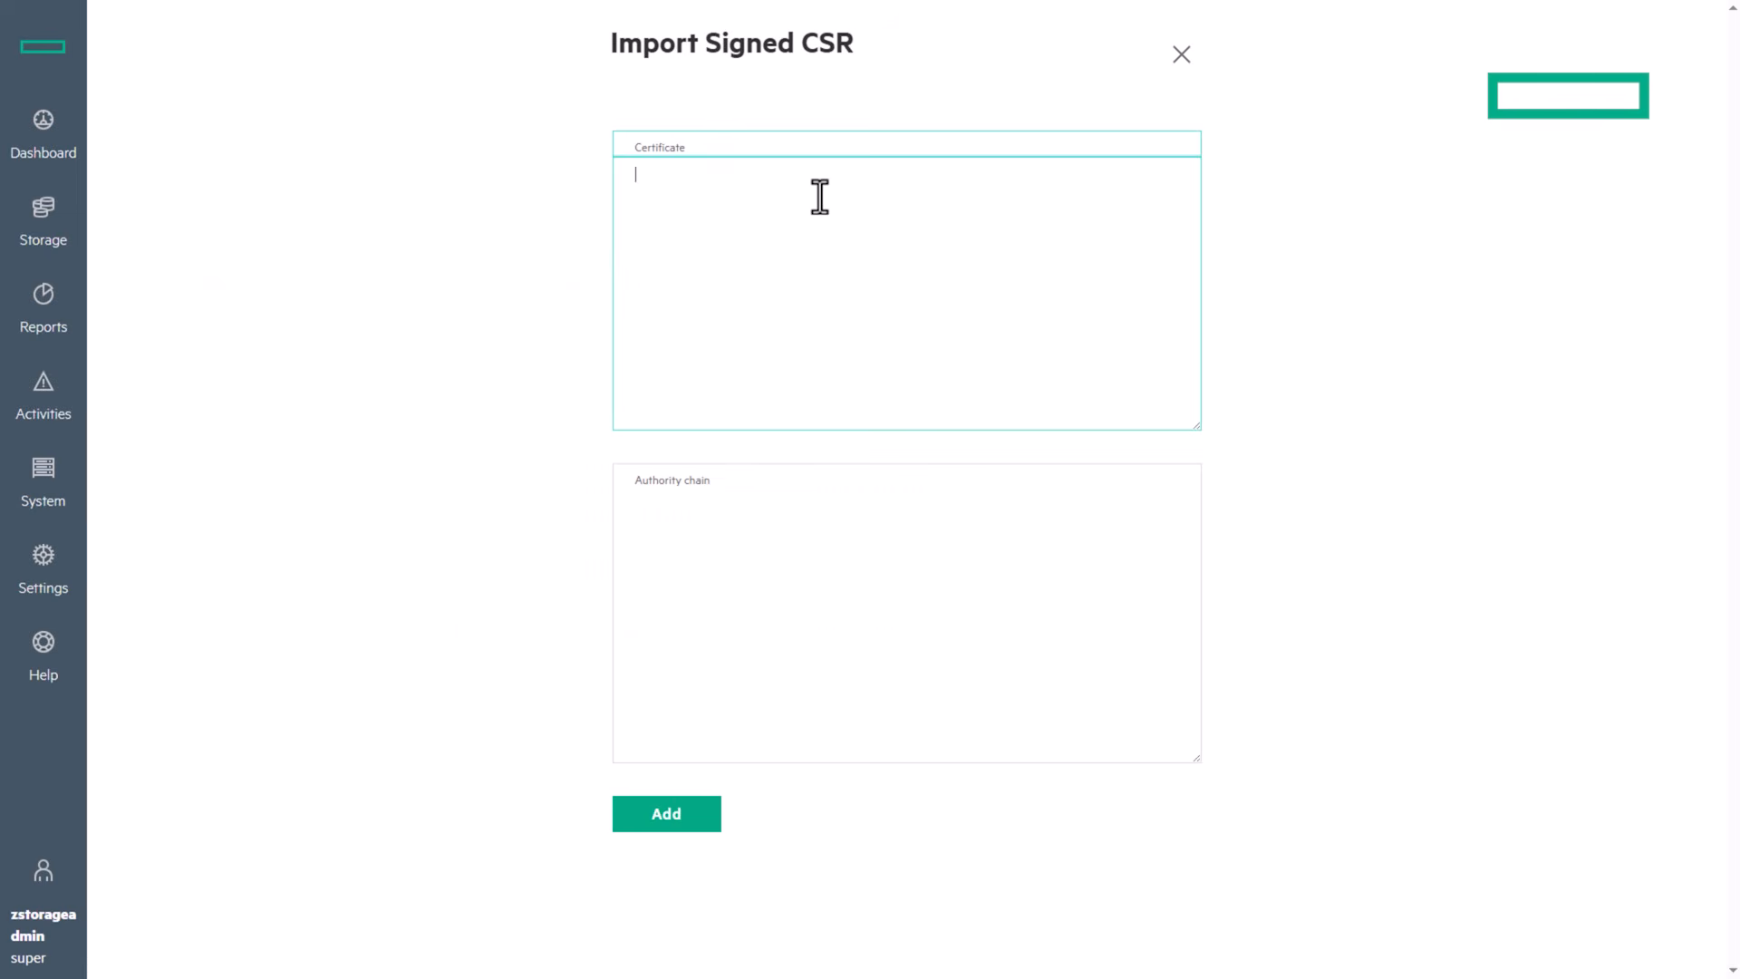
pyautogui.rightClick(741, 272)
pyautogui.click(792, 461)
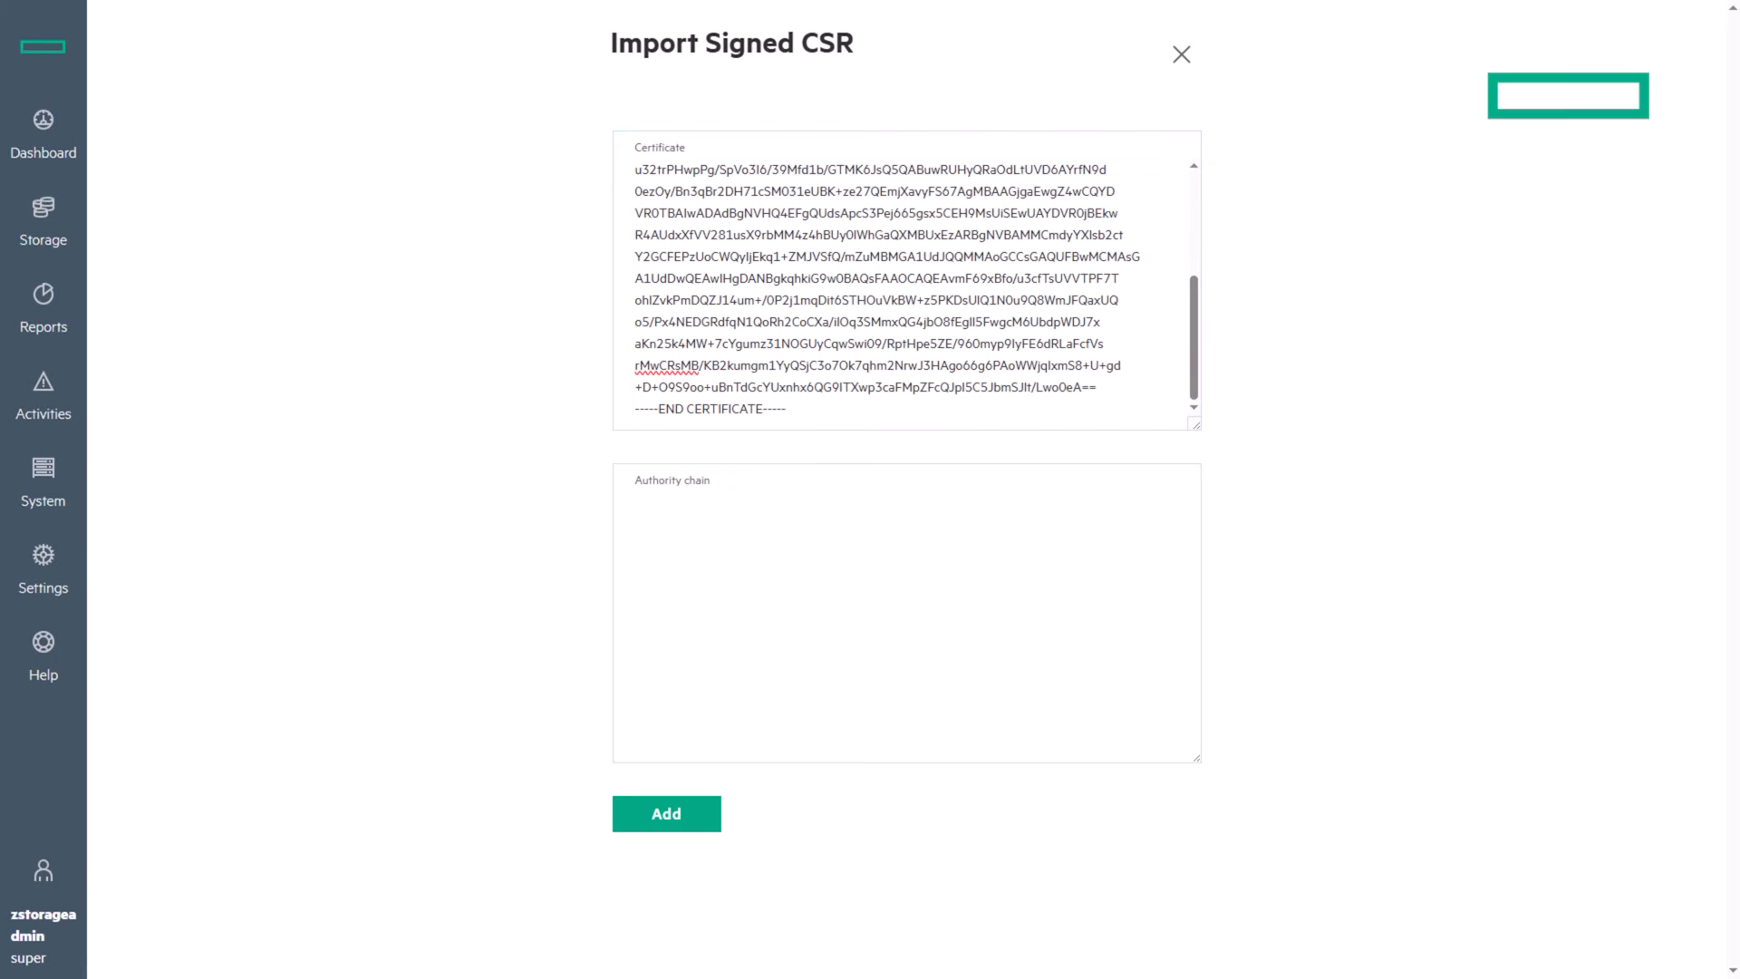
pyautogui.rightClick(738, 587)
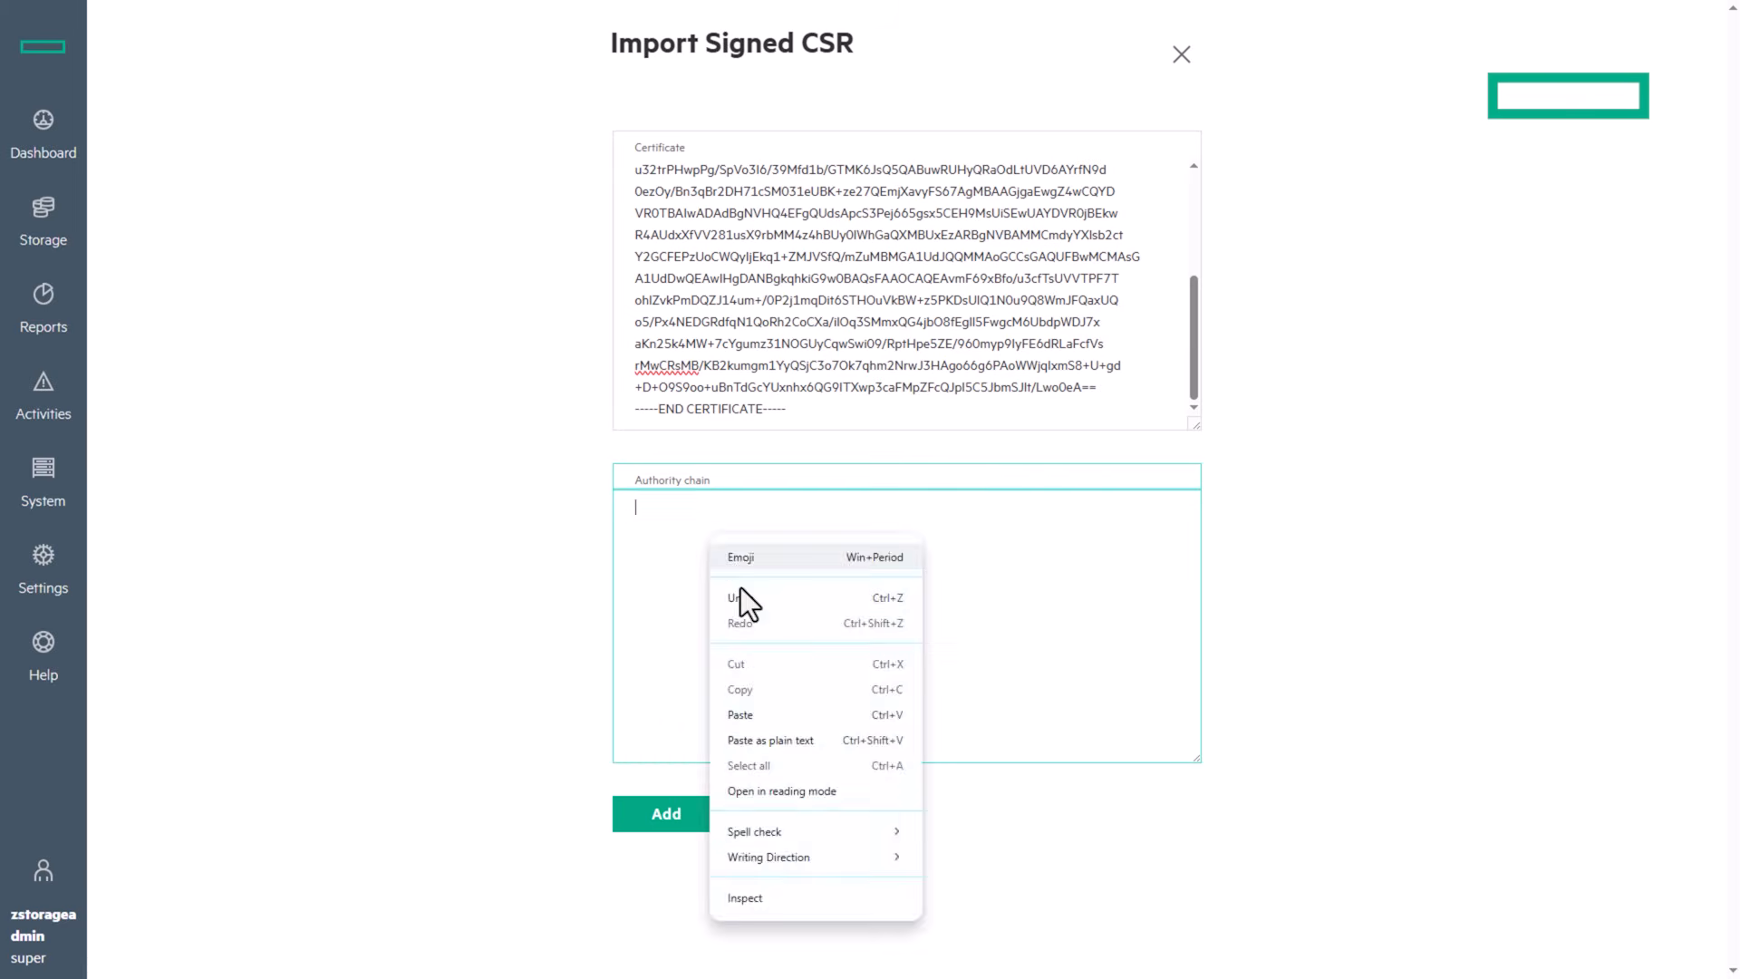
pyautogui.click(736, 716)
pyautogui.click(682, 812)
pyautogui.click(1223, 172)
pyautogui.click(1262, 270)
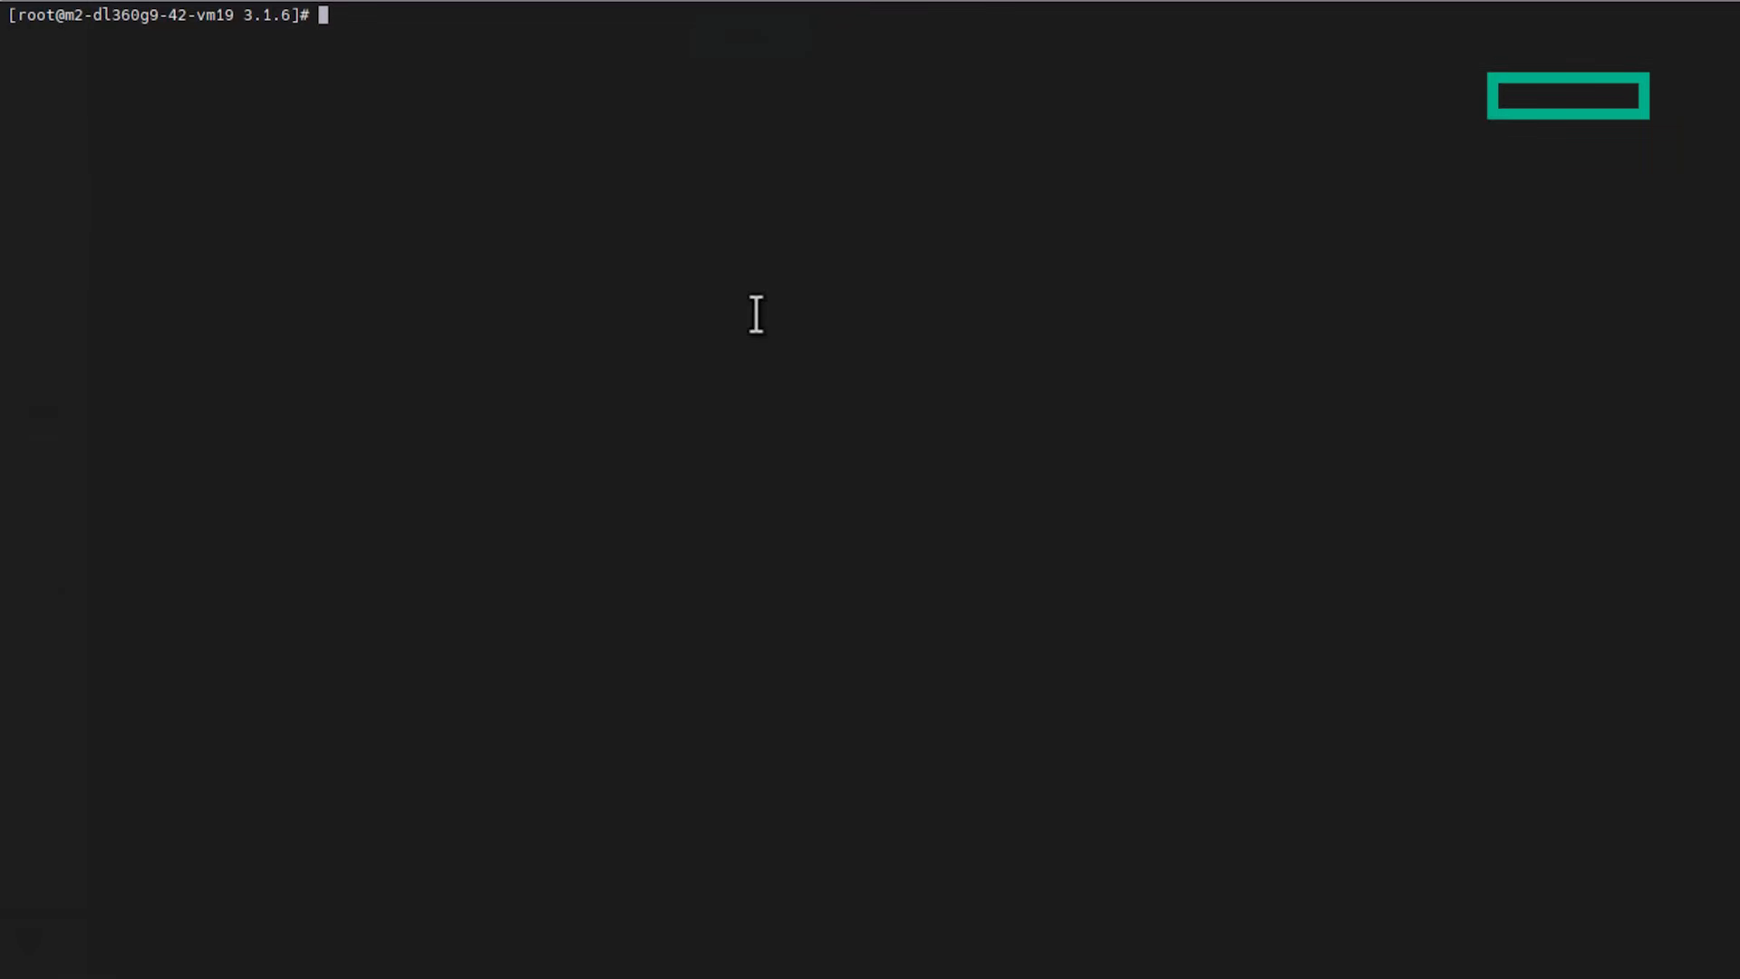
# Step: SSH into the array at 16.182.44.159, accepting its host key and entering the password
pyautogui.write('ssh zstorageadmin@16.182.44.159')
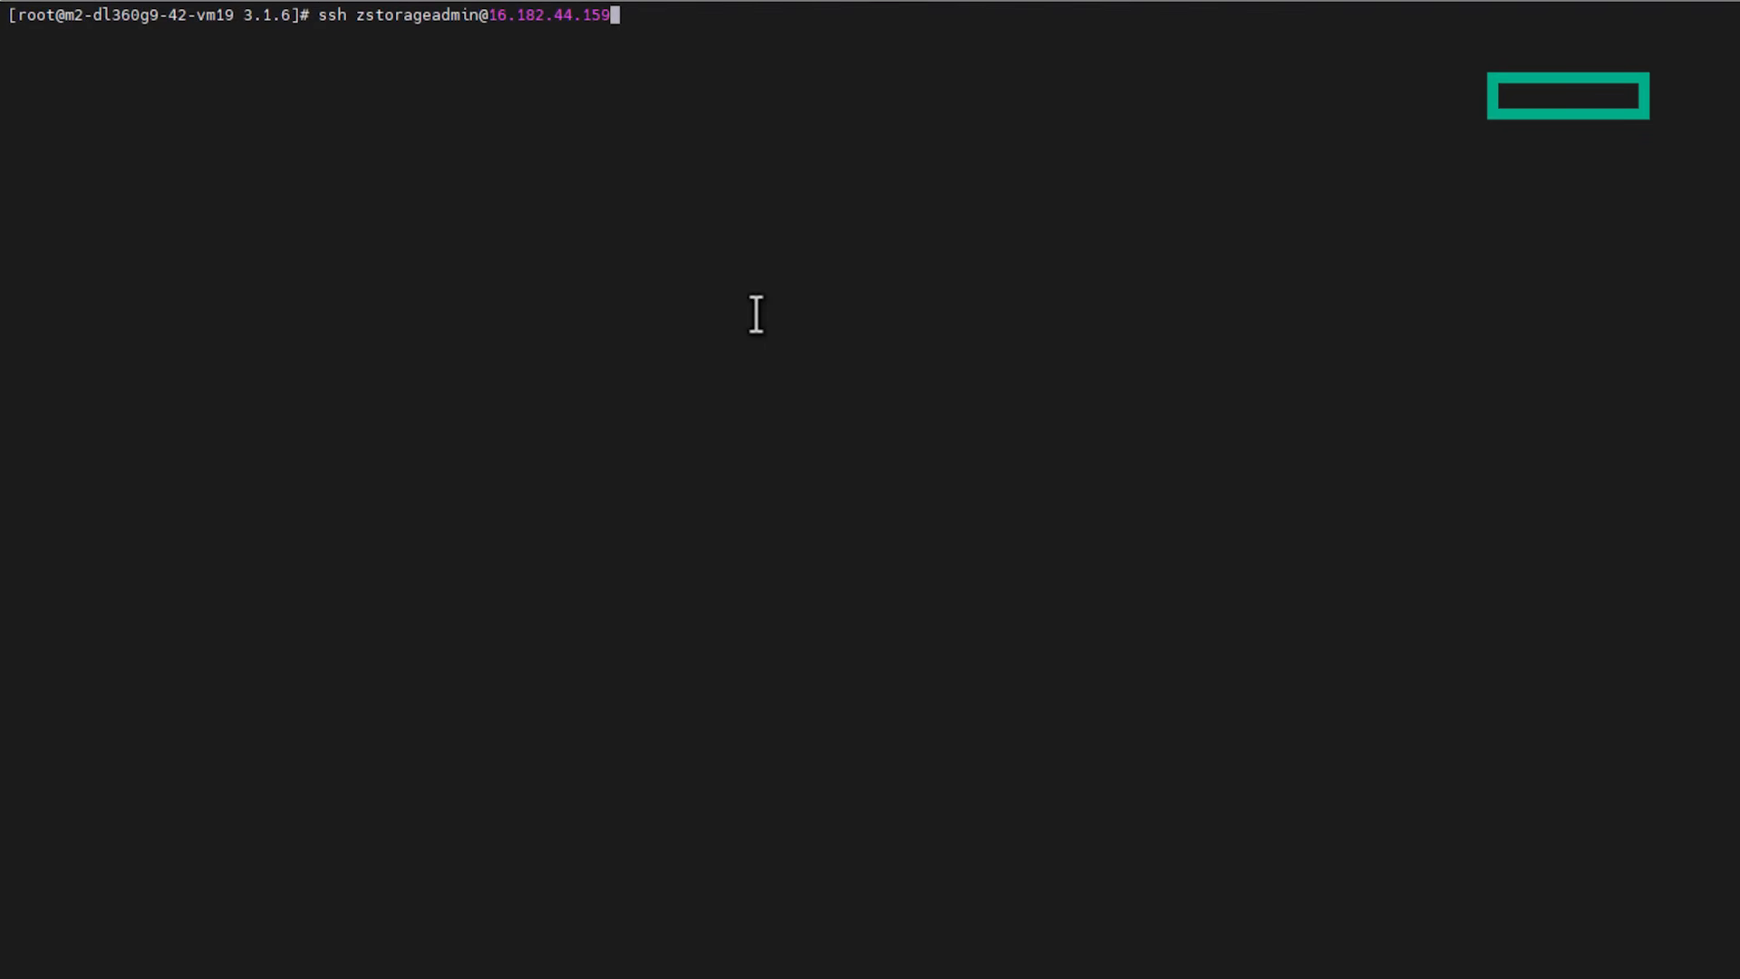
pyautogui.press('Return')
pyautogui.write('yes')
pyautogui.press('Return')
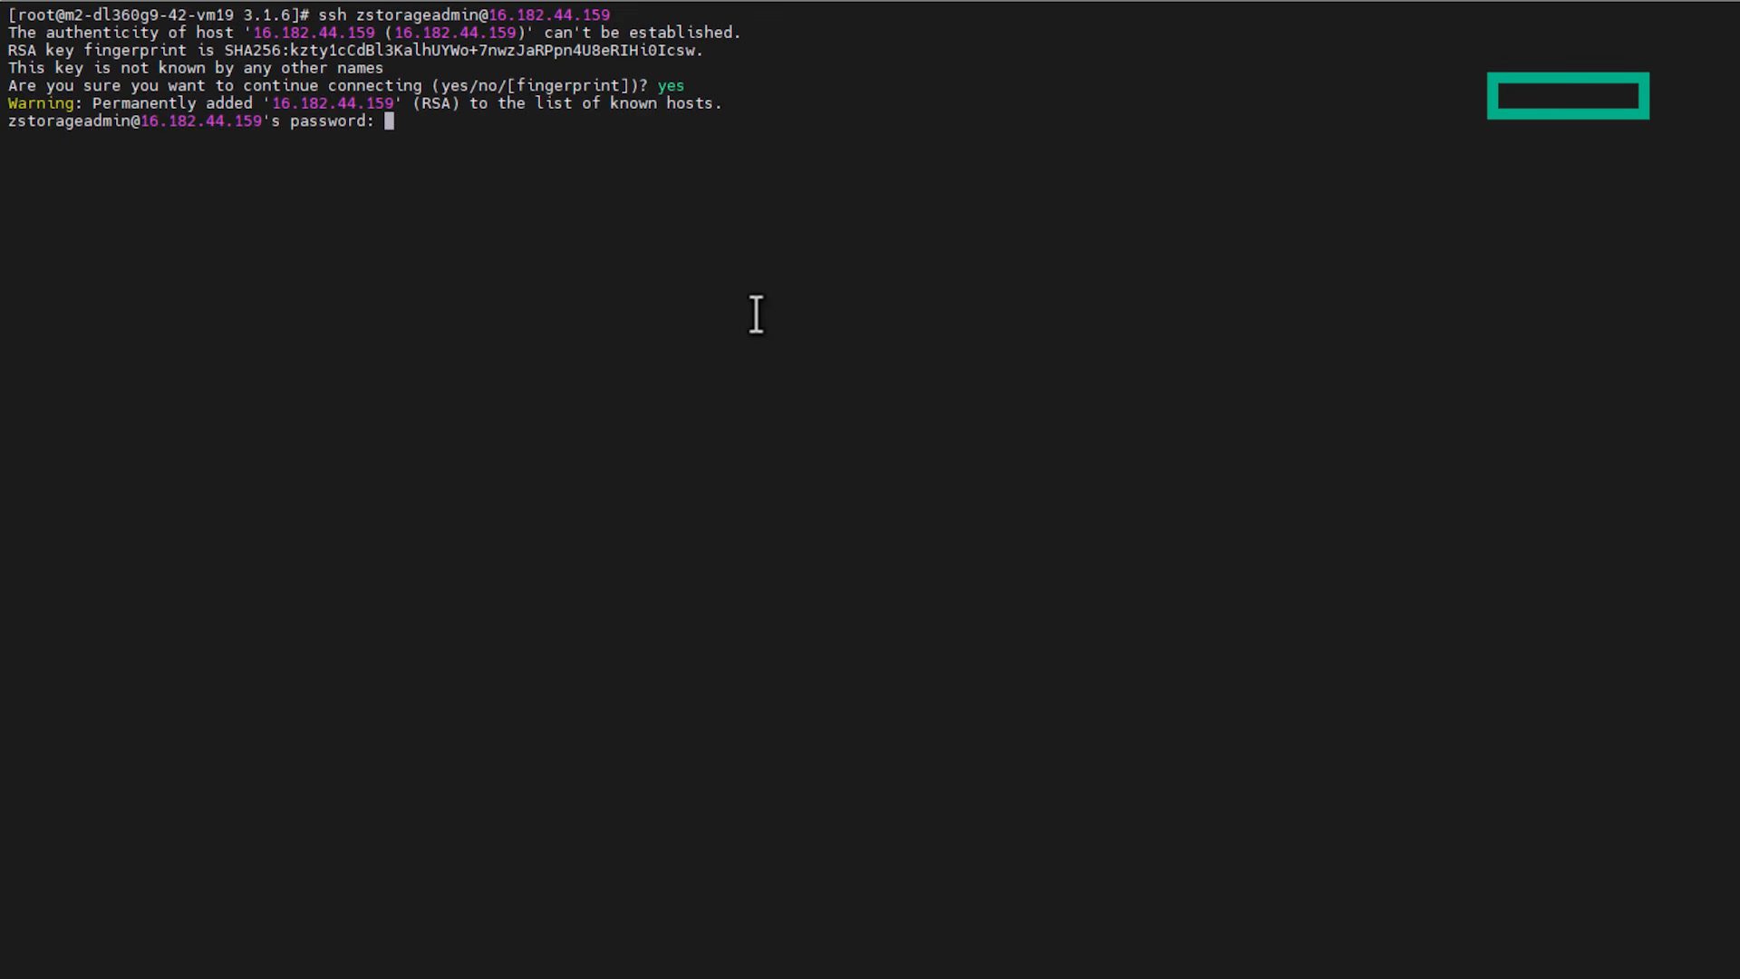
pyautogui.press('Return')
# Step: Run importcert syslog-sec-server -ca stdin, paste the Graylog CA and confirm with yes
pyautogui.write('importcert')
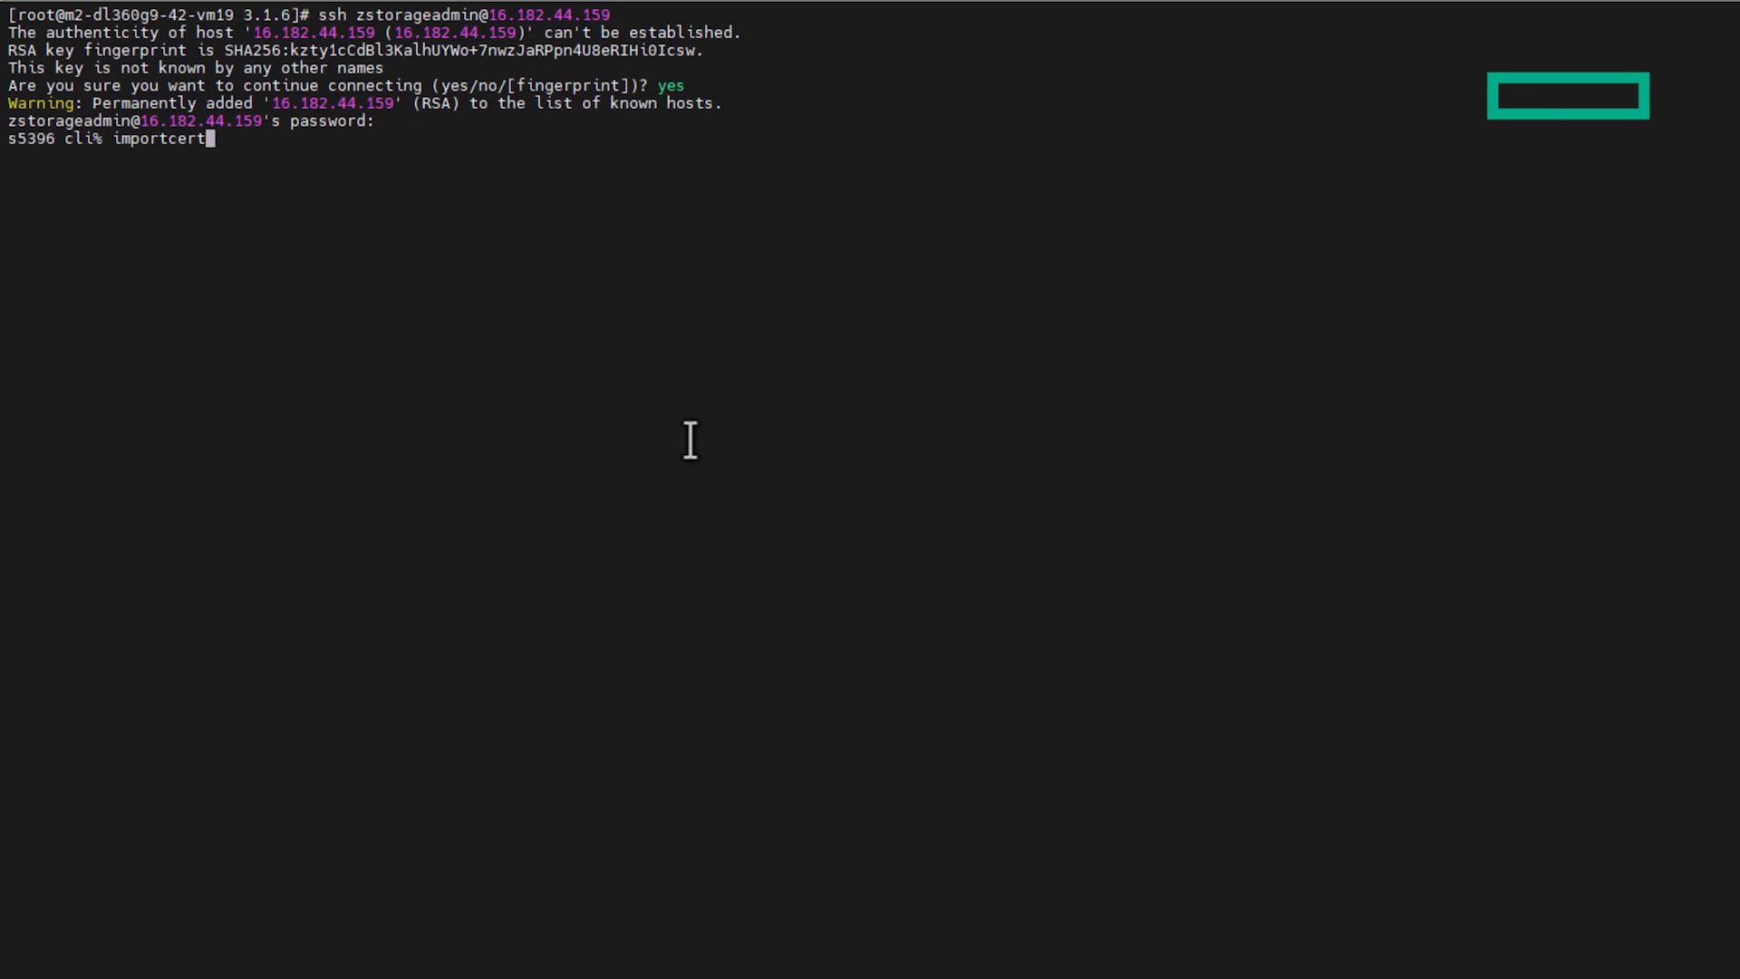
pyautogui.write(' syslog-sec-server -ca stdin')
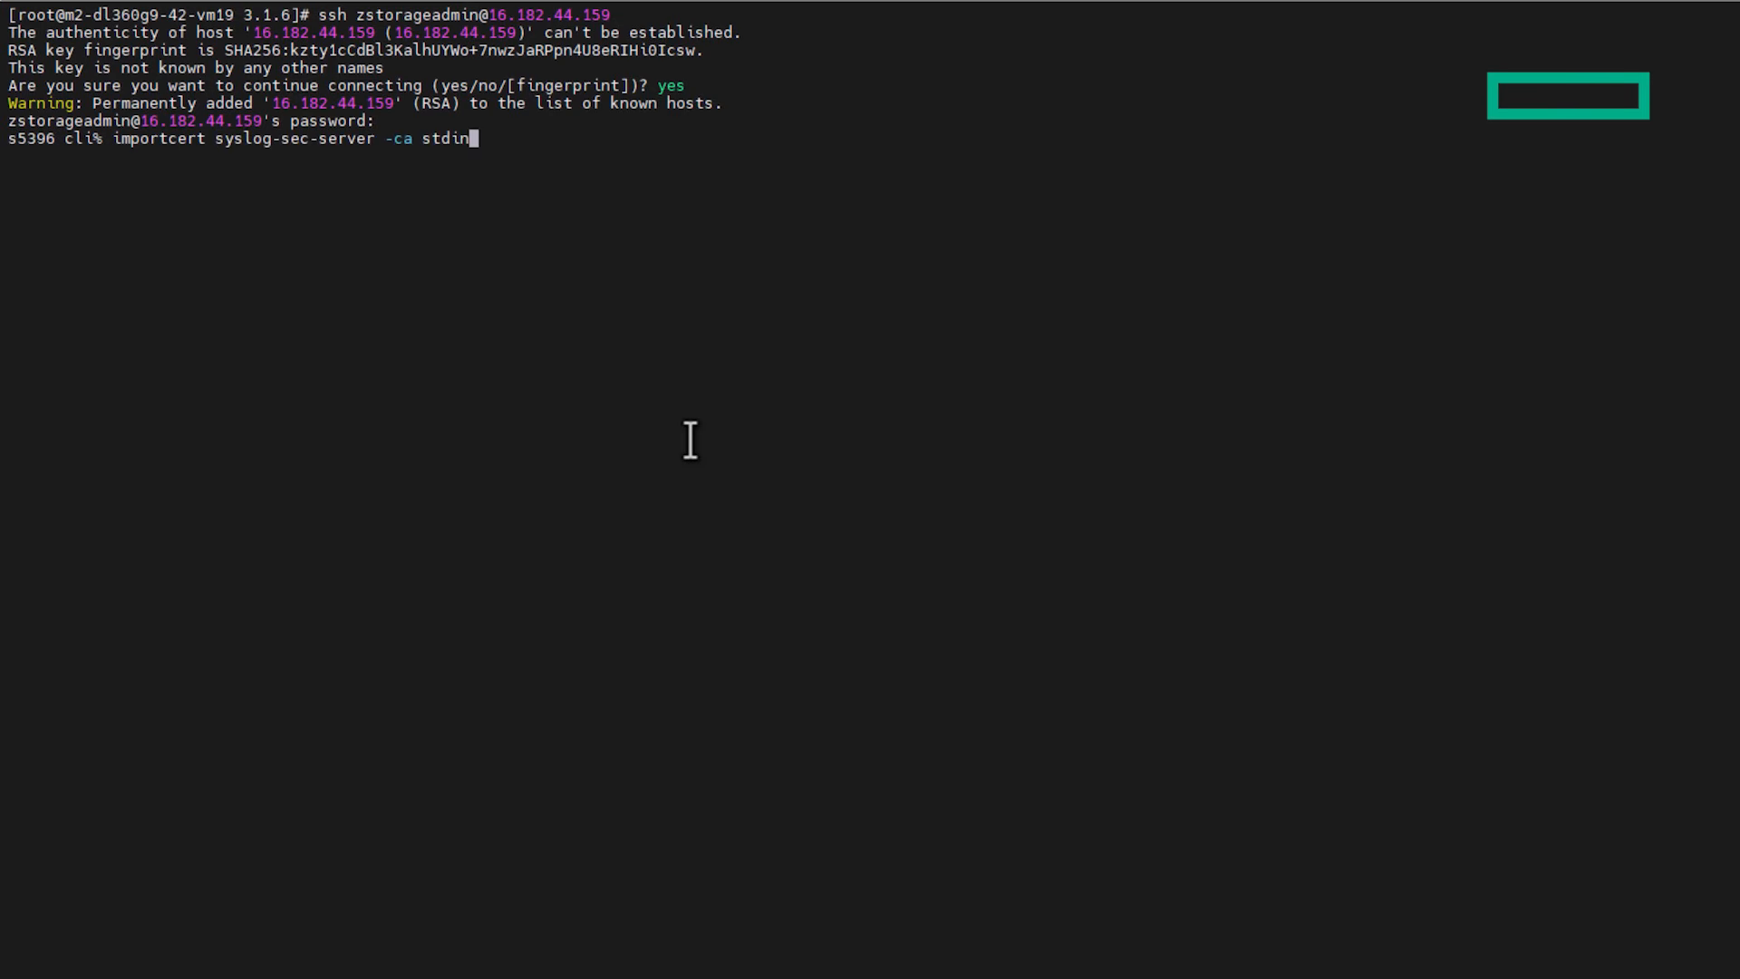
pyautogui.press('Return')
pyautogui.rightClick(691, 441)
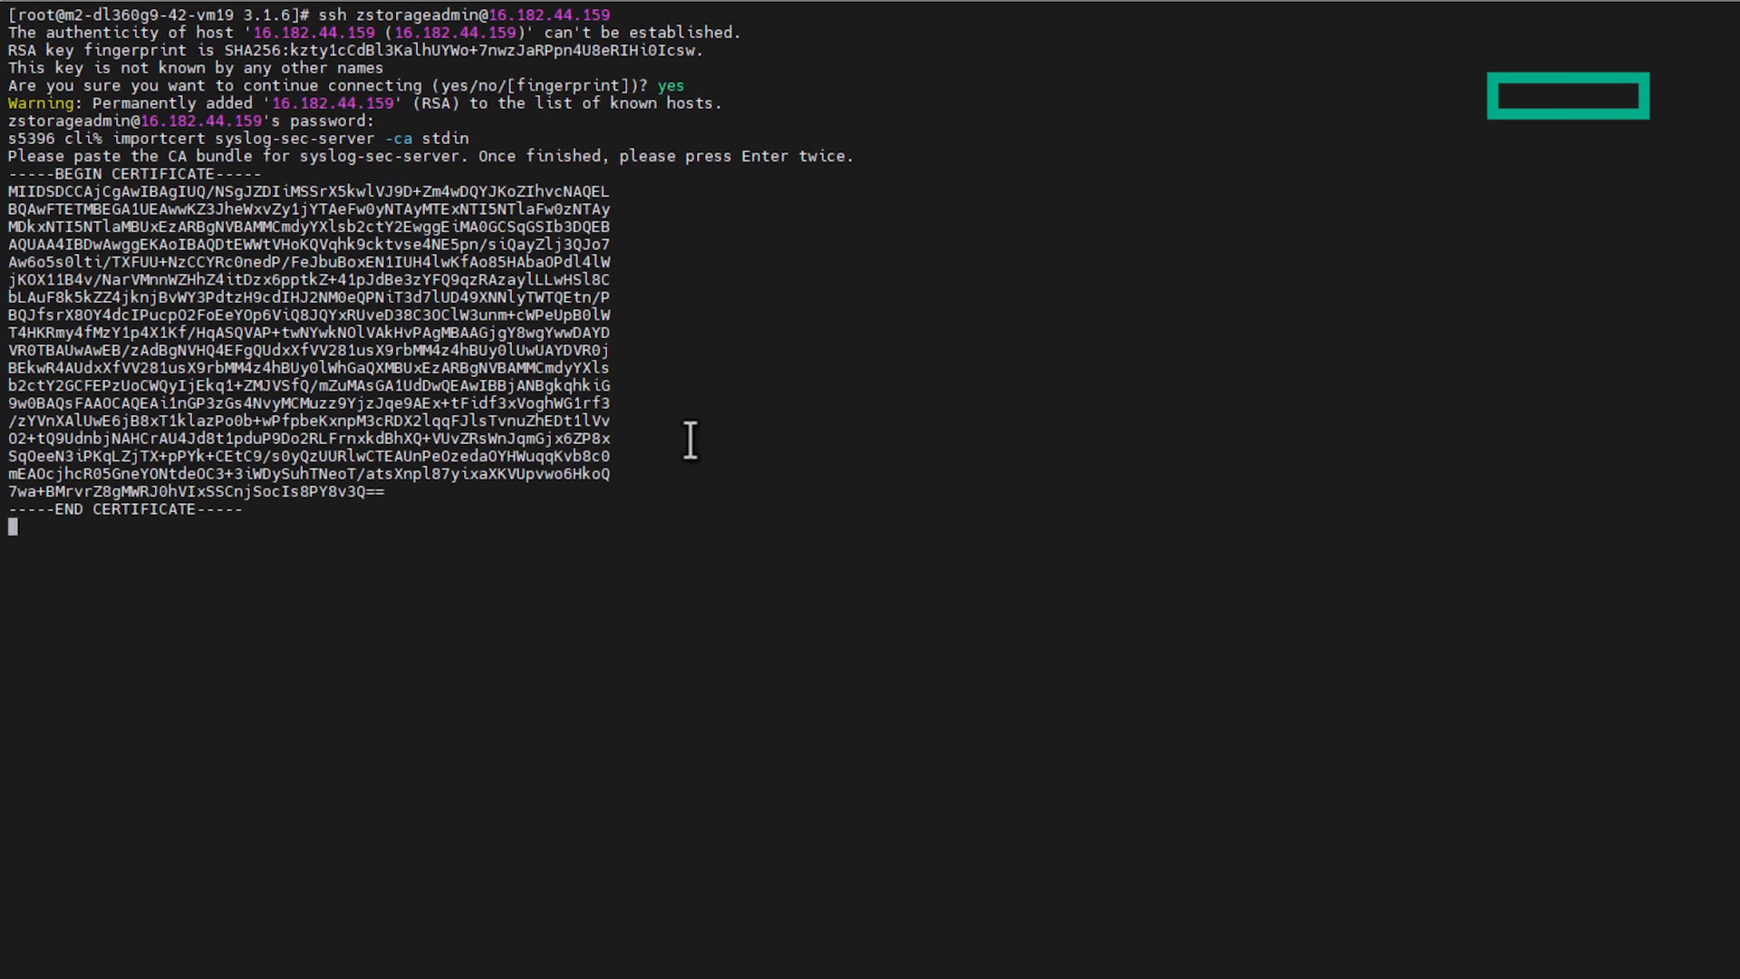
pyautogui.press('Return')
pyautogui.write('yes')
pyautogui.press('Return')
# Step: List the array's certificates with showcert, then enter username admin on Graylog's sign-in
pyautogui.write('showcert')
pyautogui.press('Return')
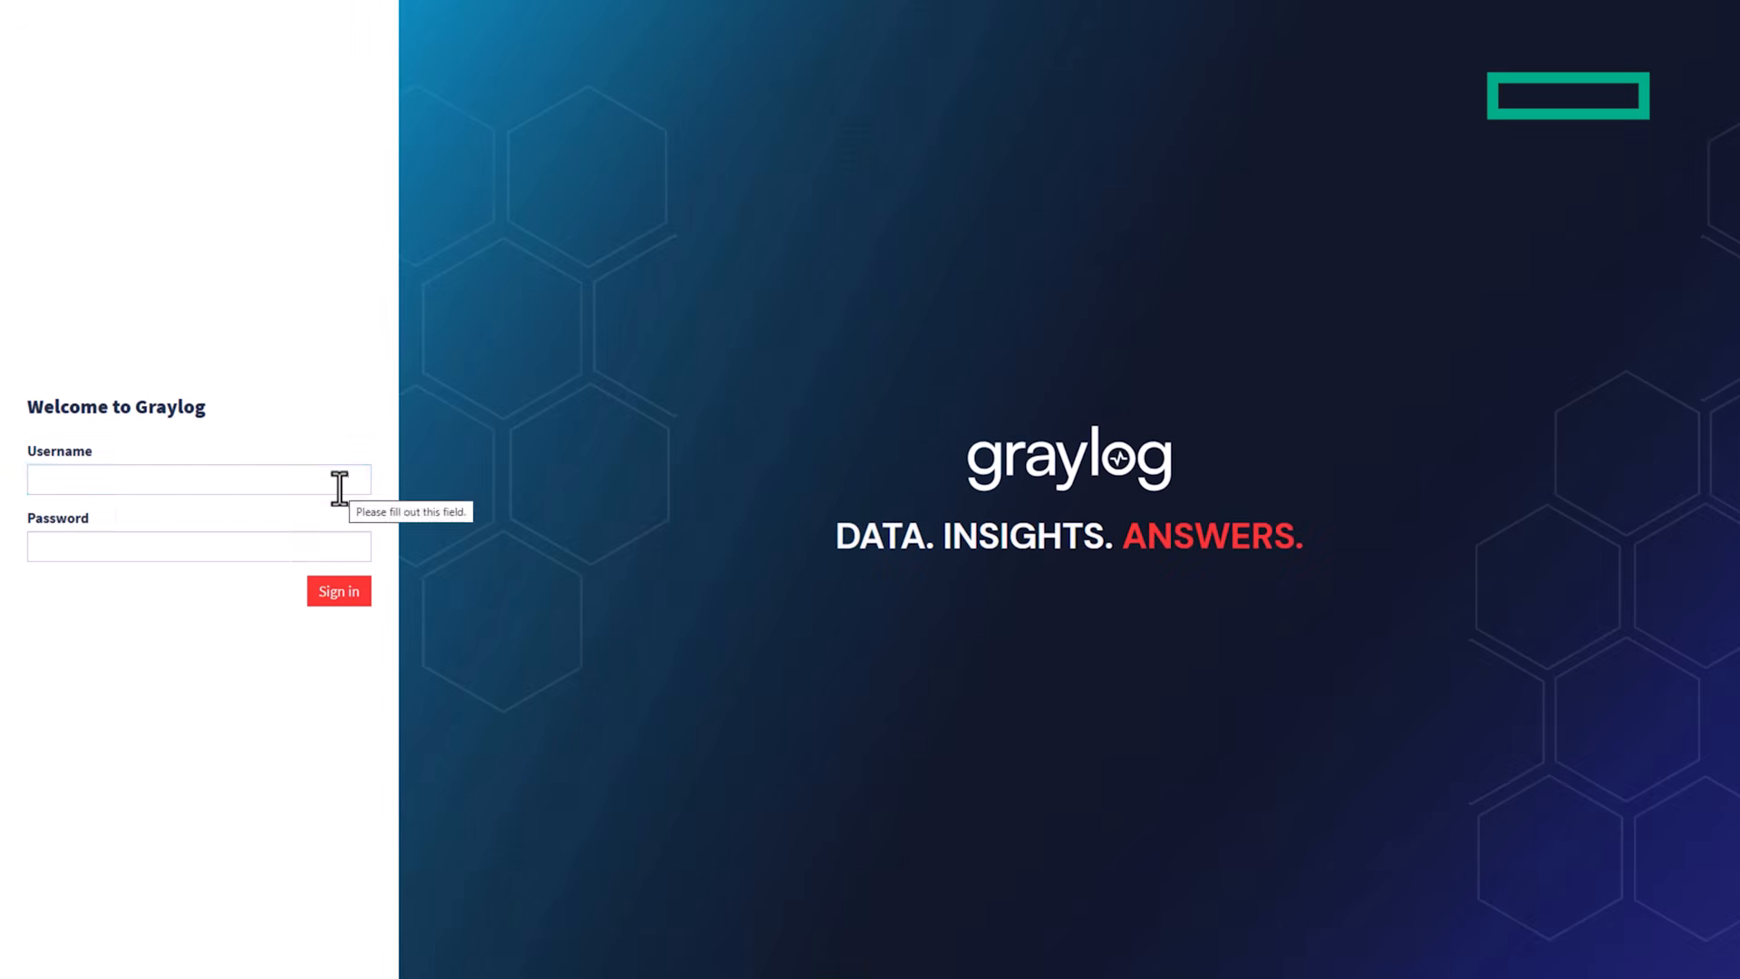
pyautogui.write('admin')
pyautogui.press('Tab')
# Step: Sign in to Graylog and delete the node-without-inputs notification
pyautogui.write('adm')
pyautogui.press('Return')
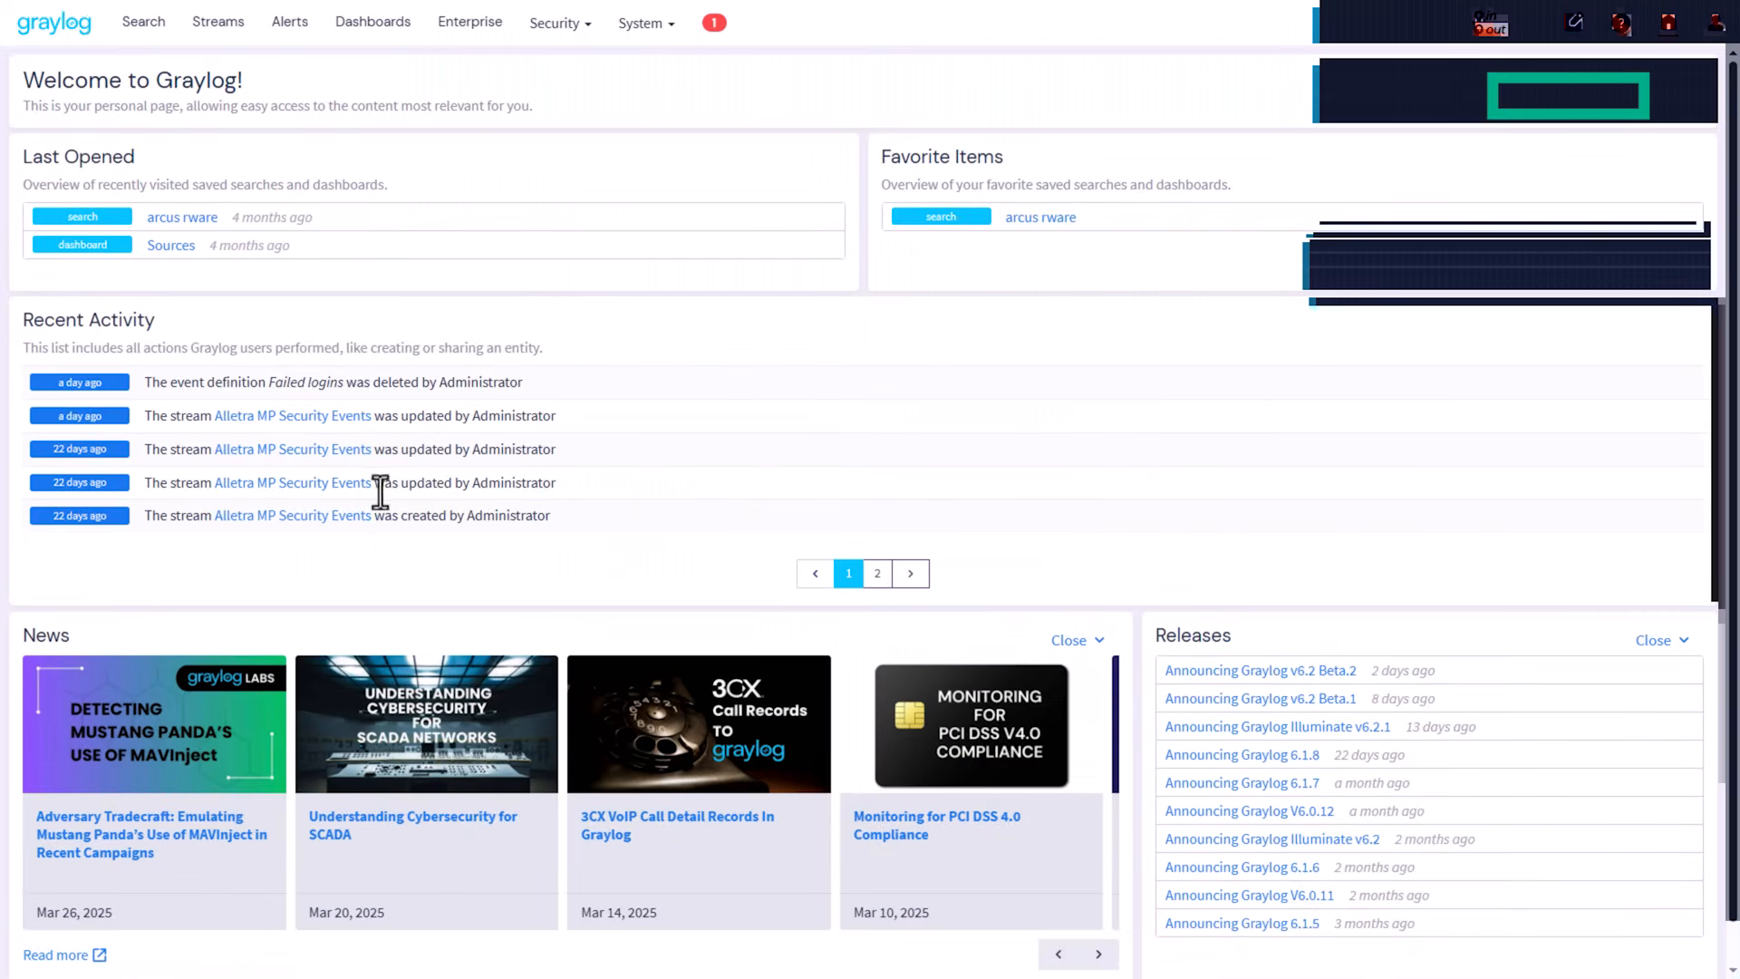
pyautogui.click(714, 24)
pyautogui.click(1679, 156)
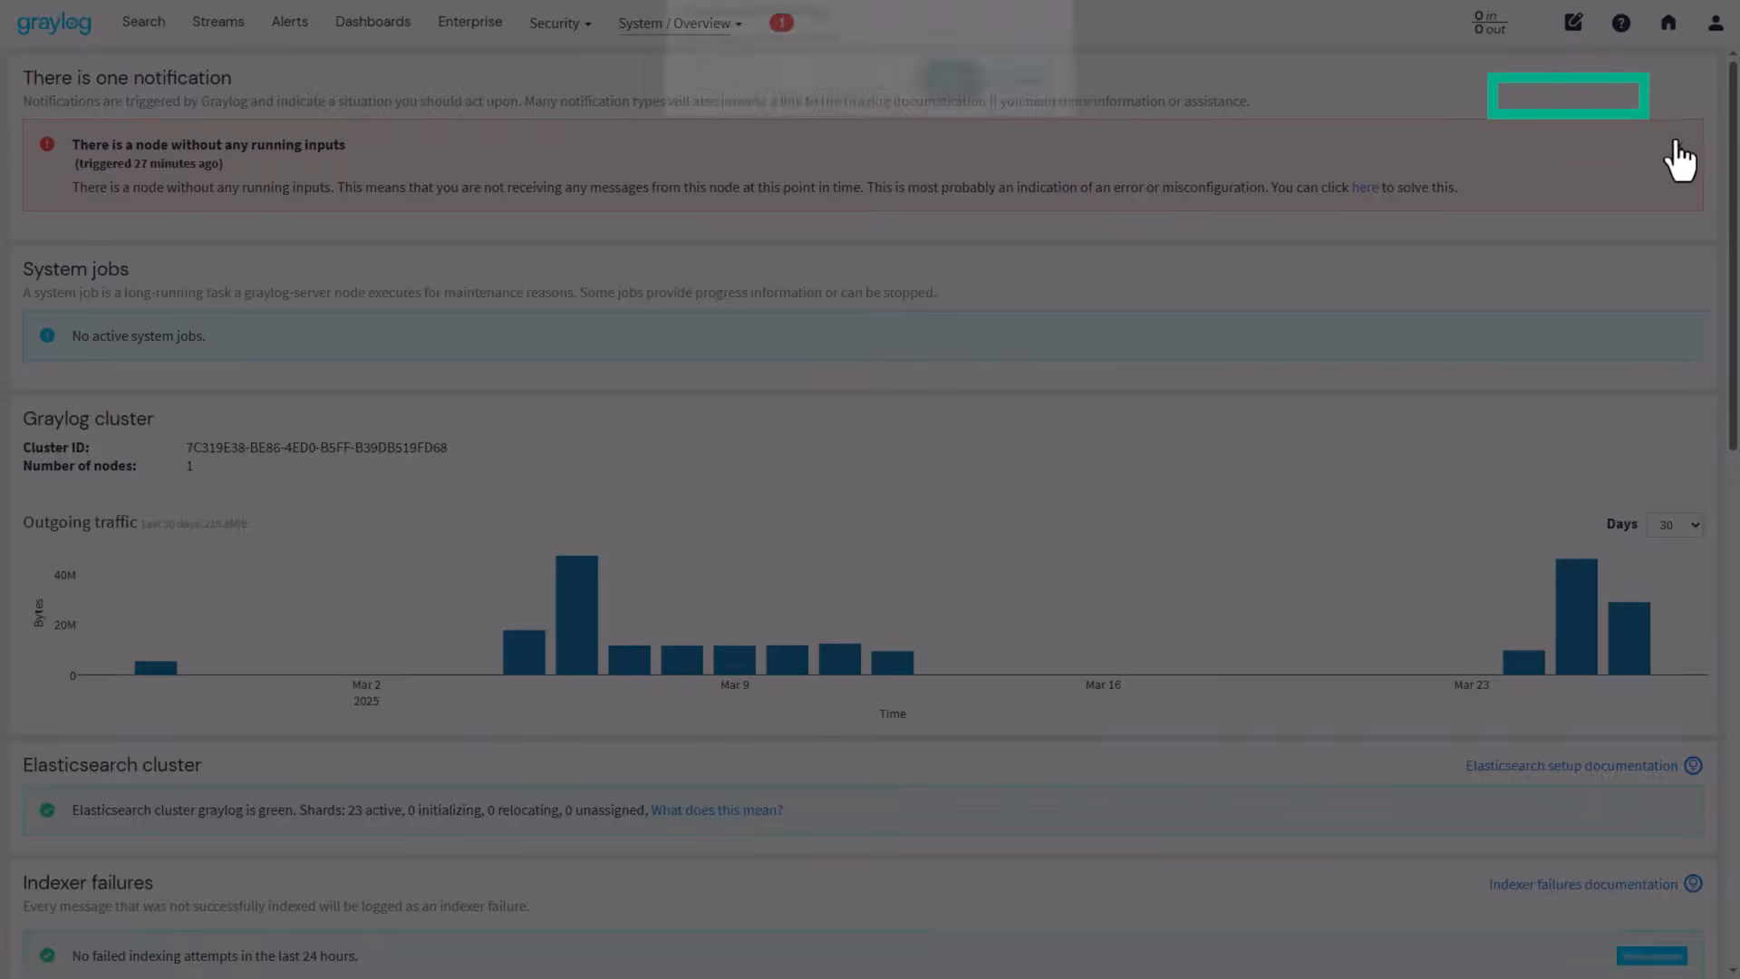
pyautogui.click(942, 93)
# Step: On System > Inputs, choose Syslog TCP and launch a new input
pyautogui.click(732, 25)
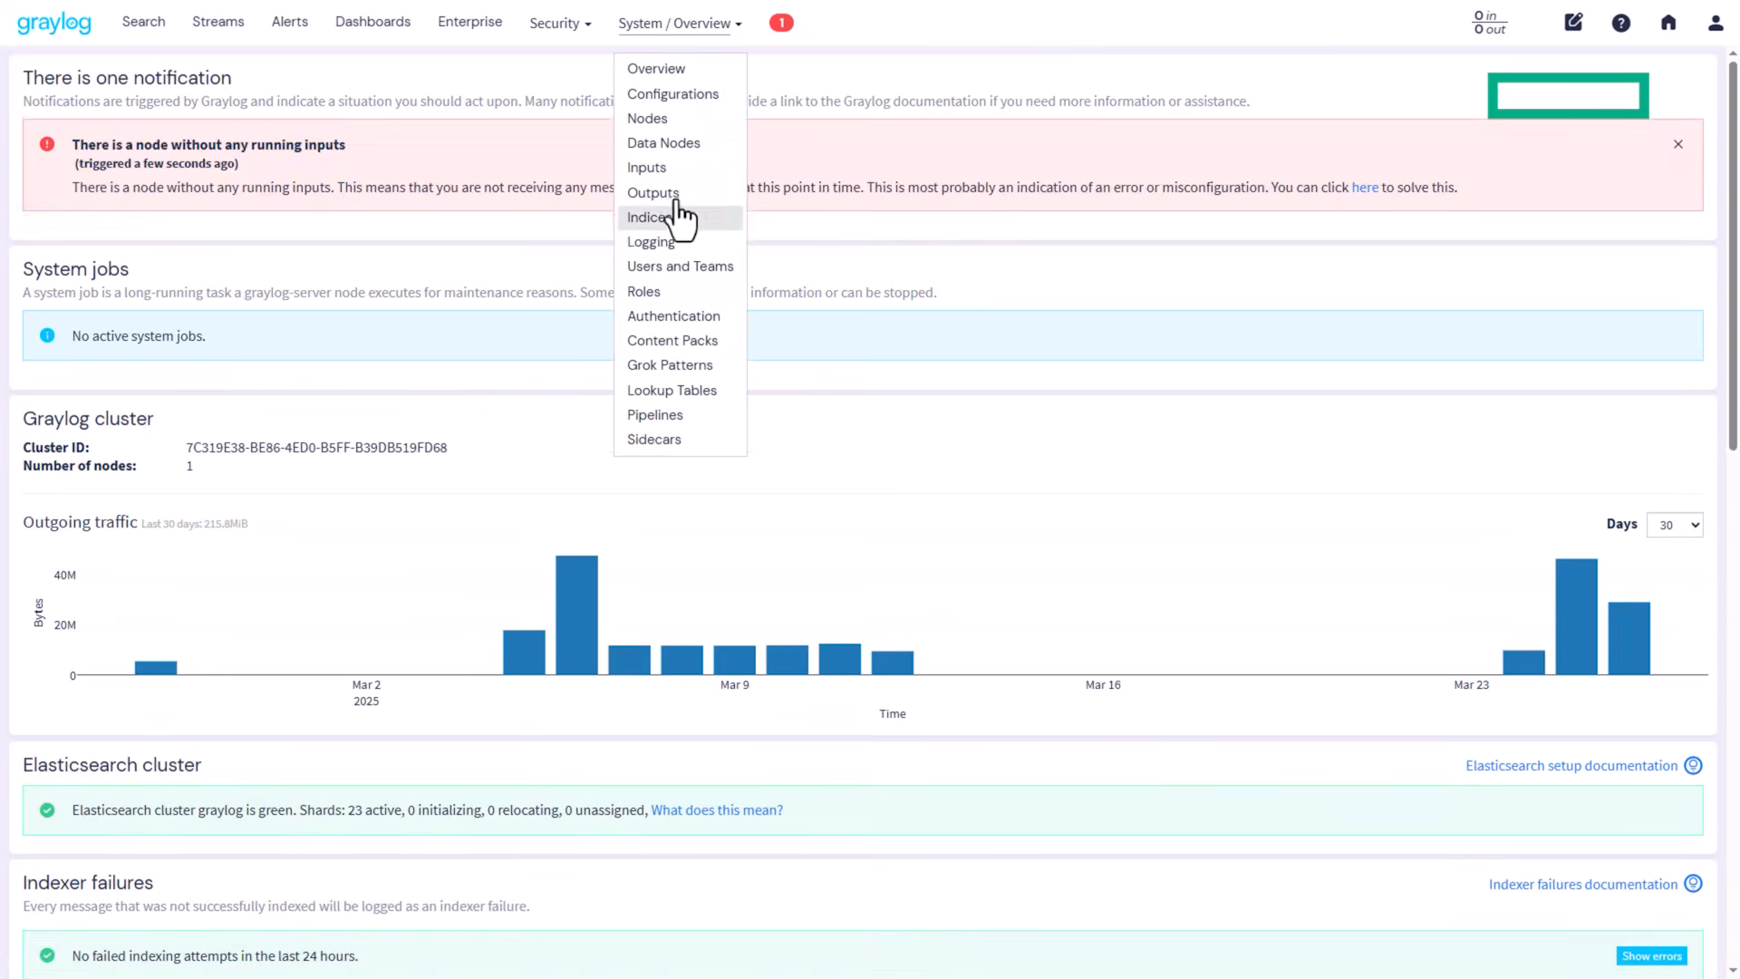
pyautogui.click(660, 167)
pyautogui.click(265, 165)
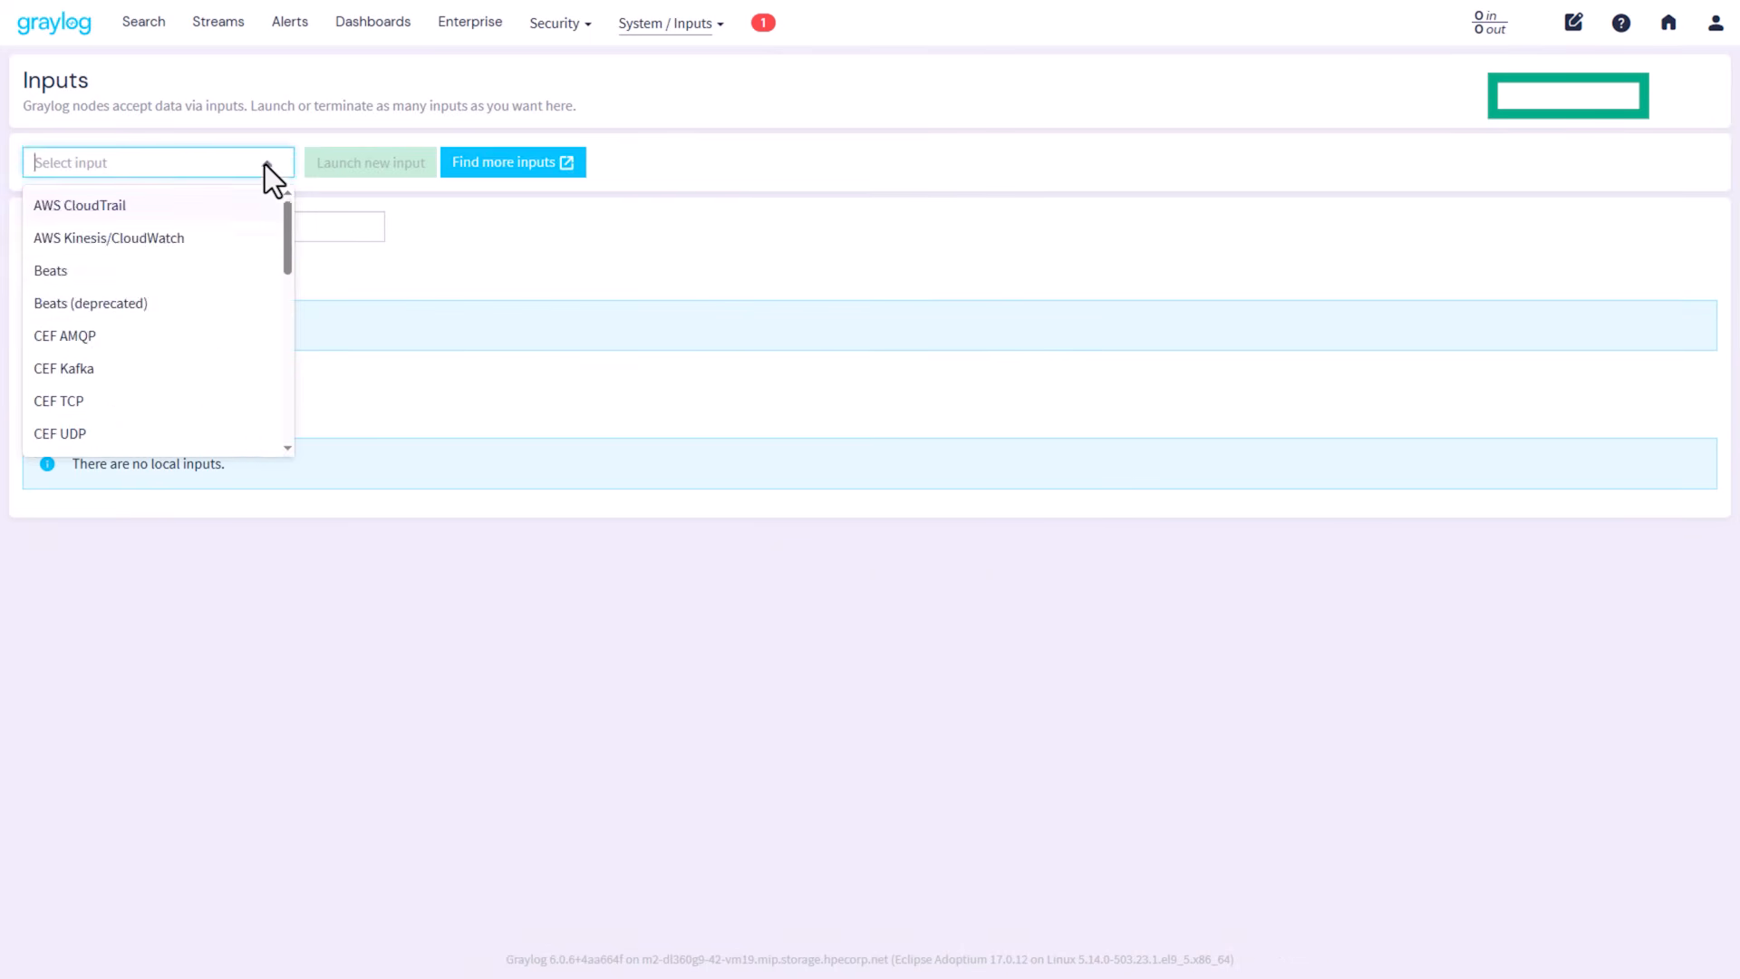
pyautogui.scroll(-10, 198, 286)
pyautogui.click(154, 404)
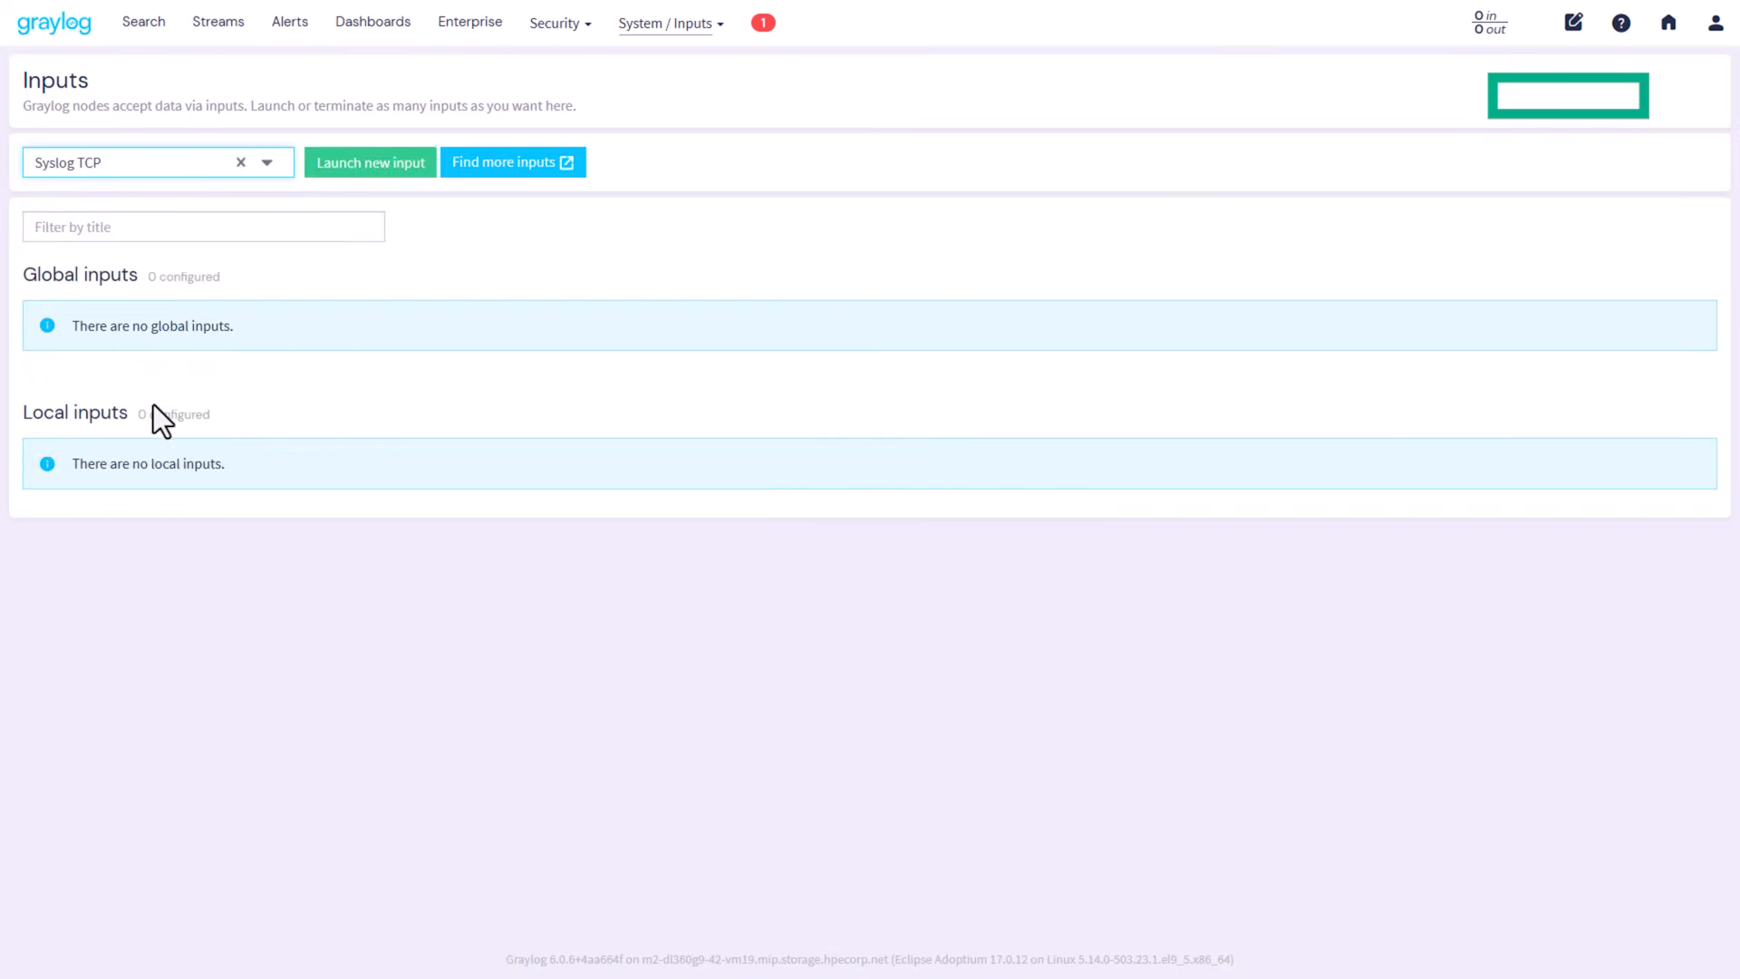
pyautogui.click(379, 173)
# Step: Set the input's port to 6514 and its title to Security Syslog over TLS
pyautogui.click(642, 445)
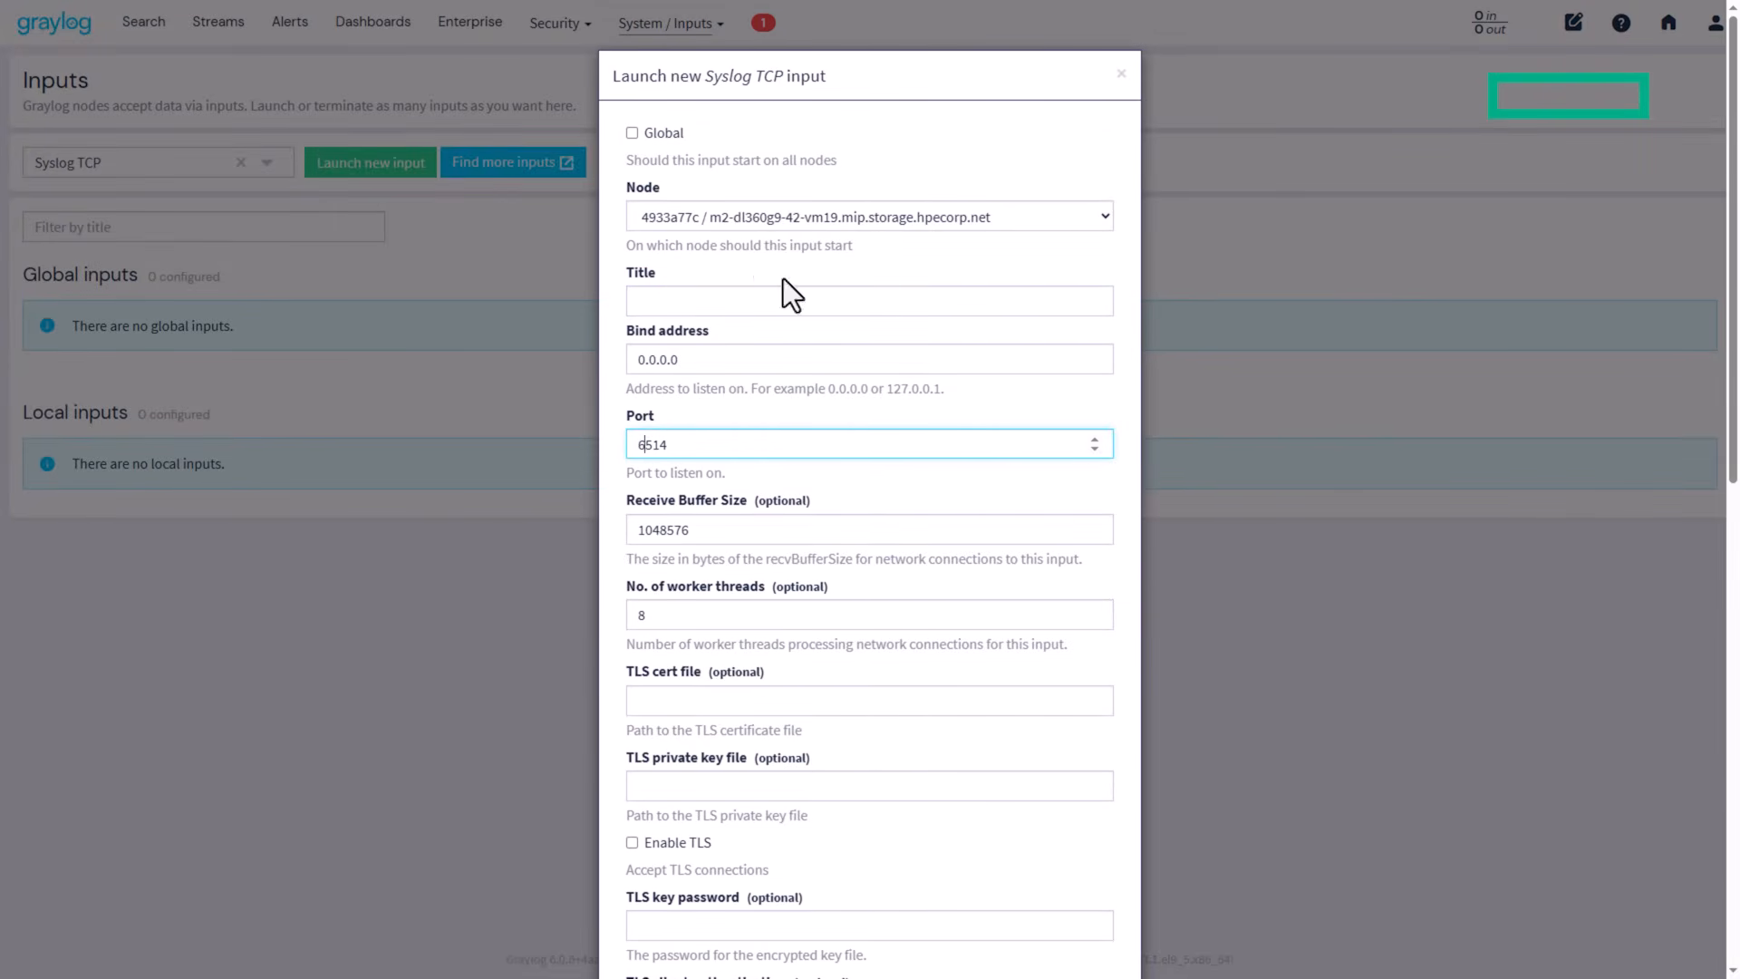
pyautogui.click(747, 306)
pyautogui.click(787, 408)
pyautogui.scroll(-2, 787, 407)
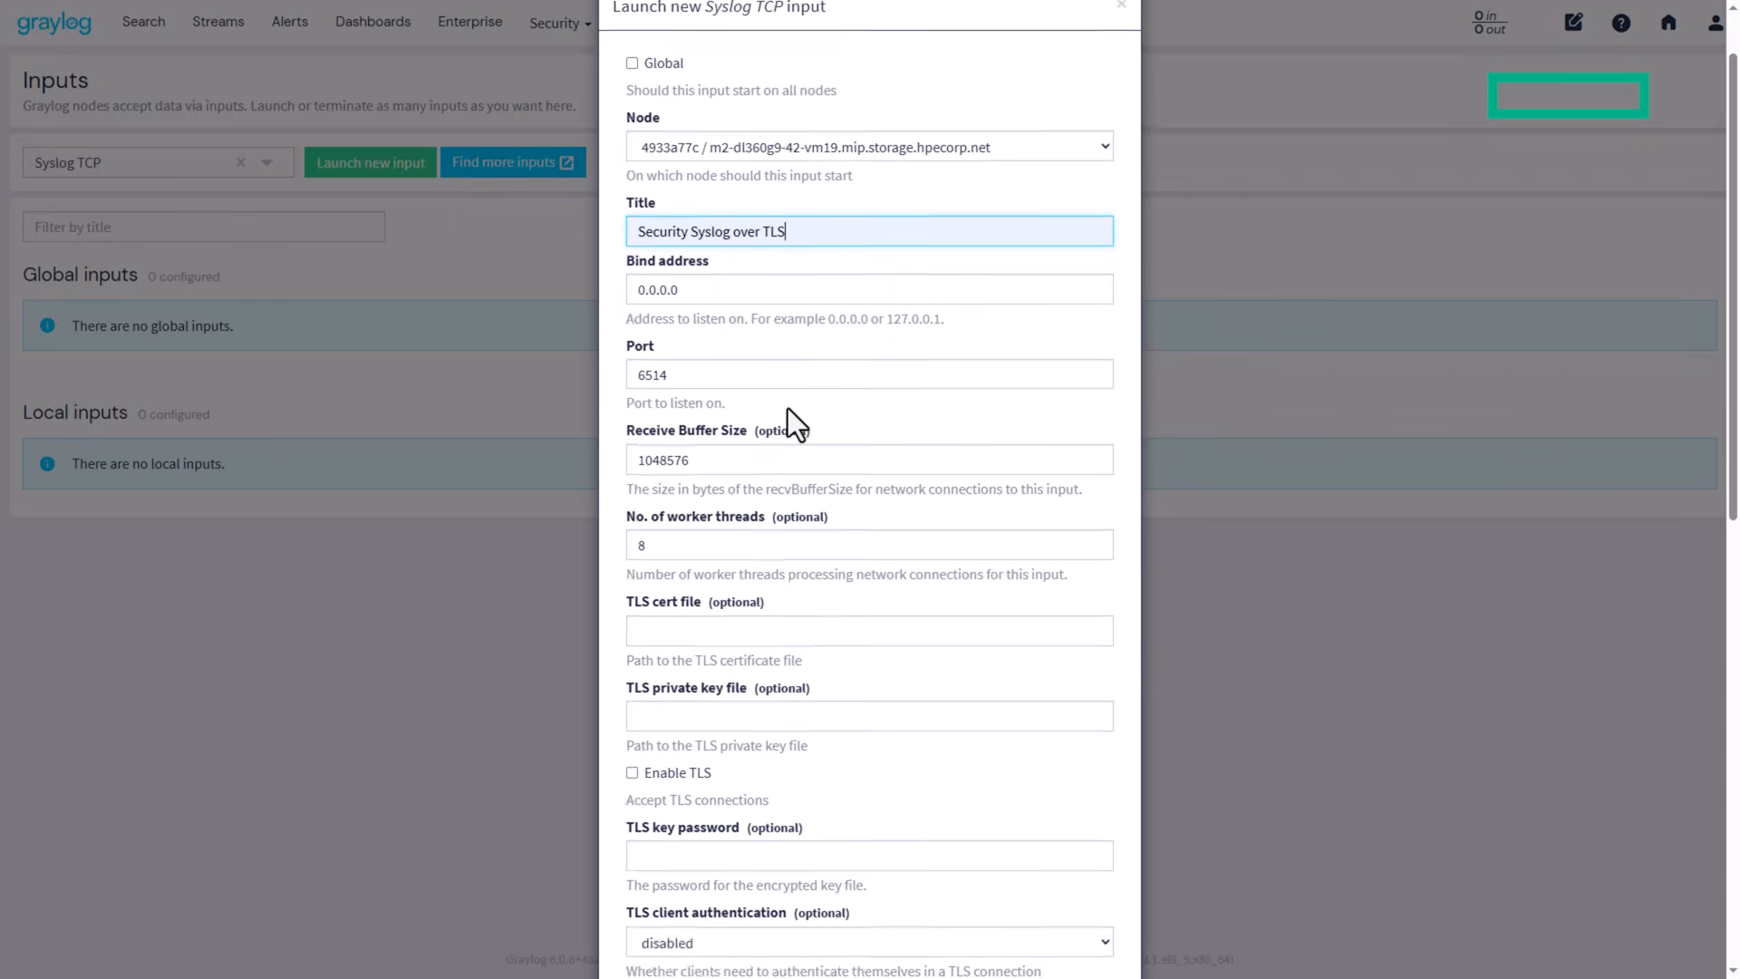
# Step: Enable TLS with graylog.crt and graylog.key, required client auth, trusting the easy-rsa issued directory
pyautogui.click(924, 521)
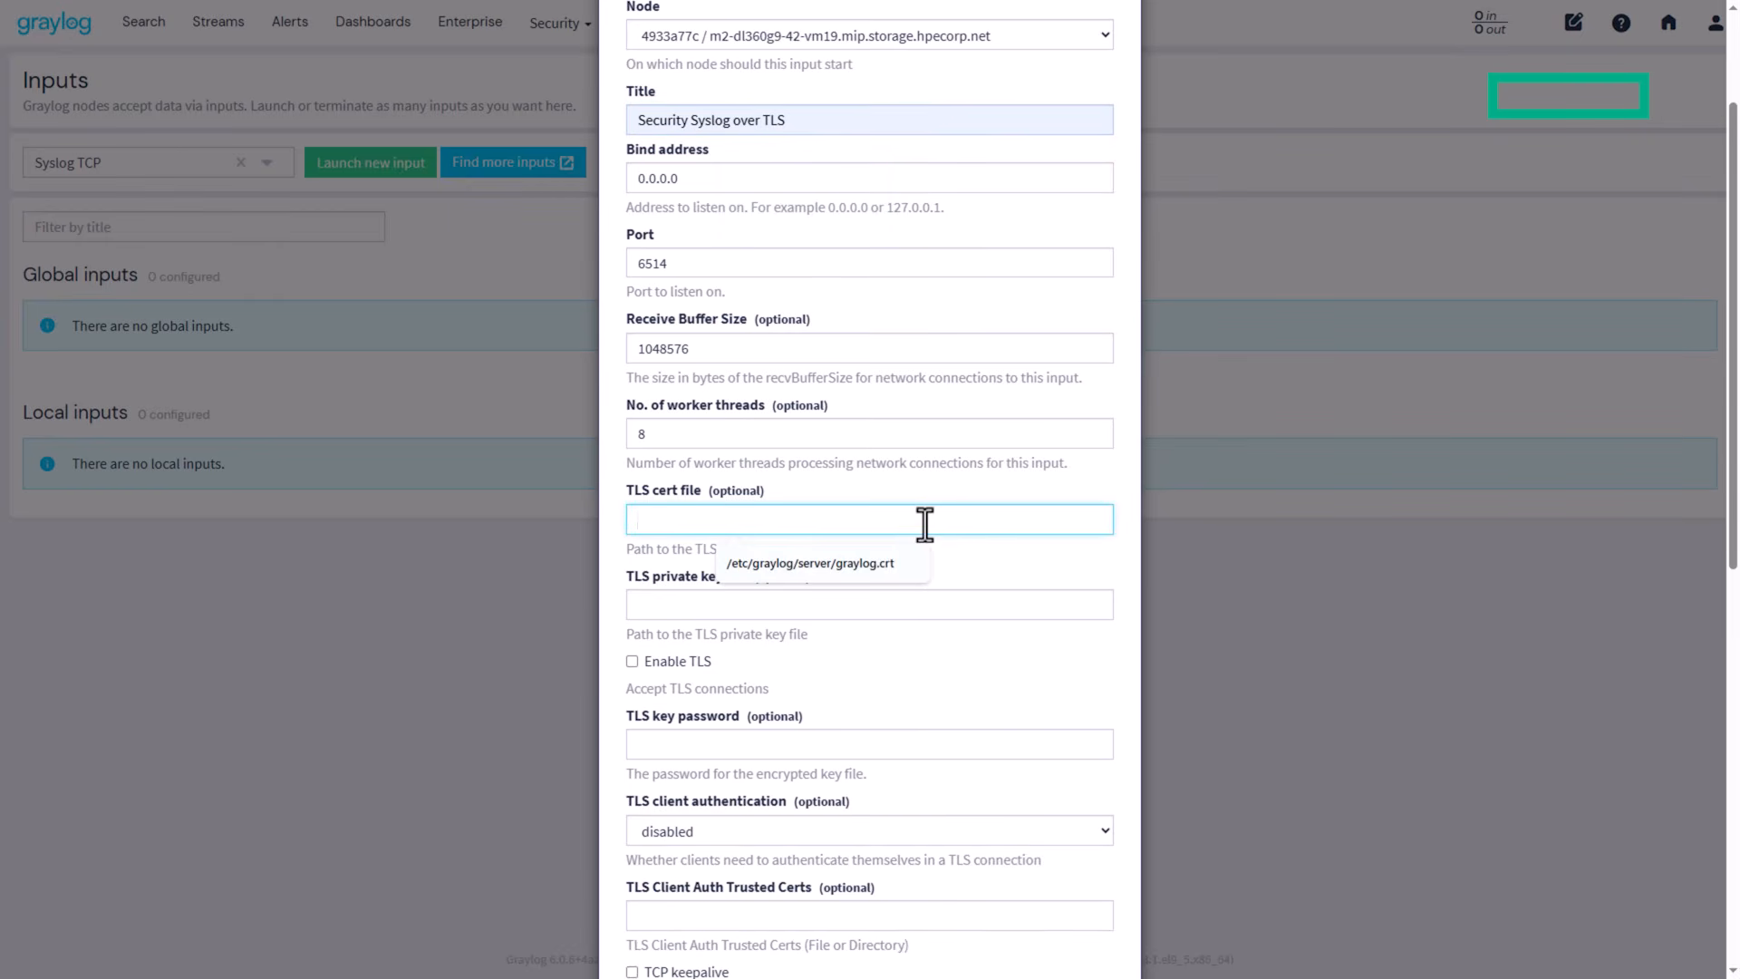
pyautogui.click(890, 562)
pyautogui.click(848, 606)
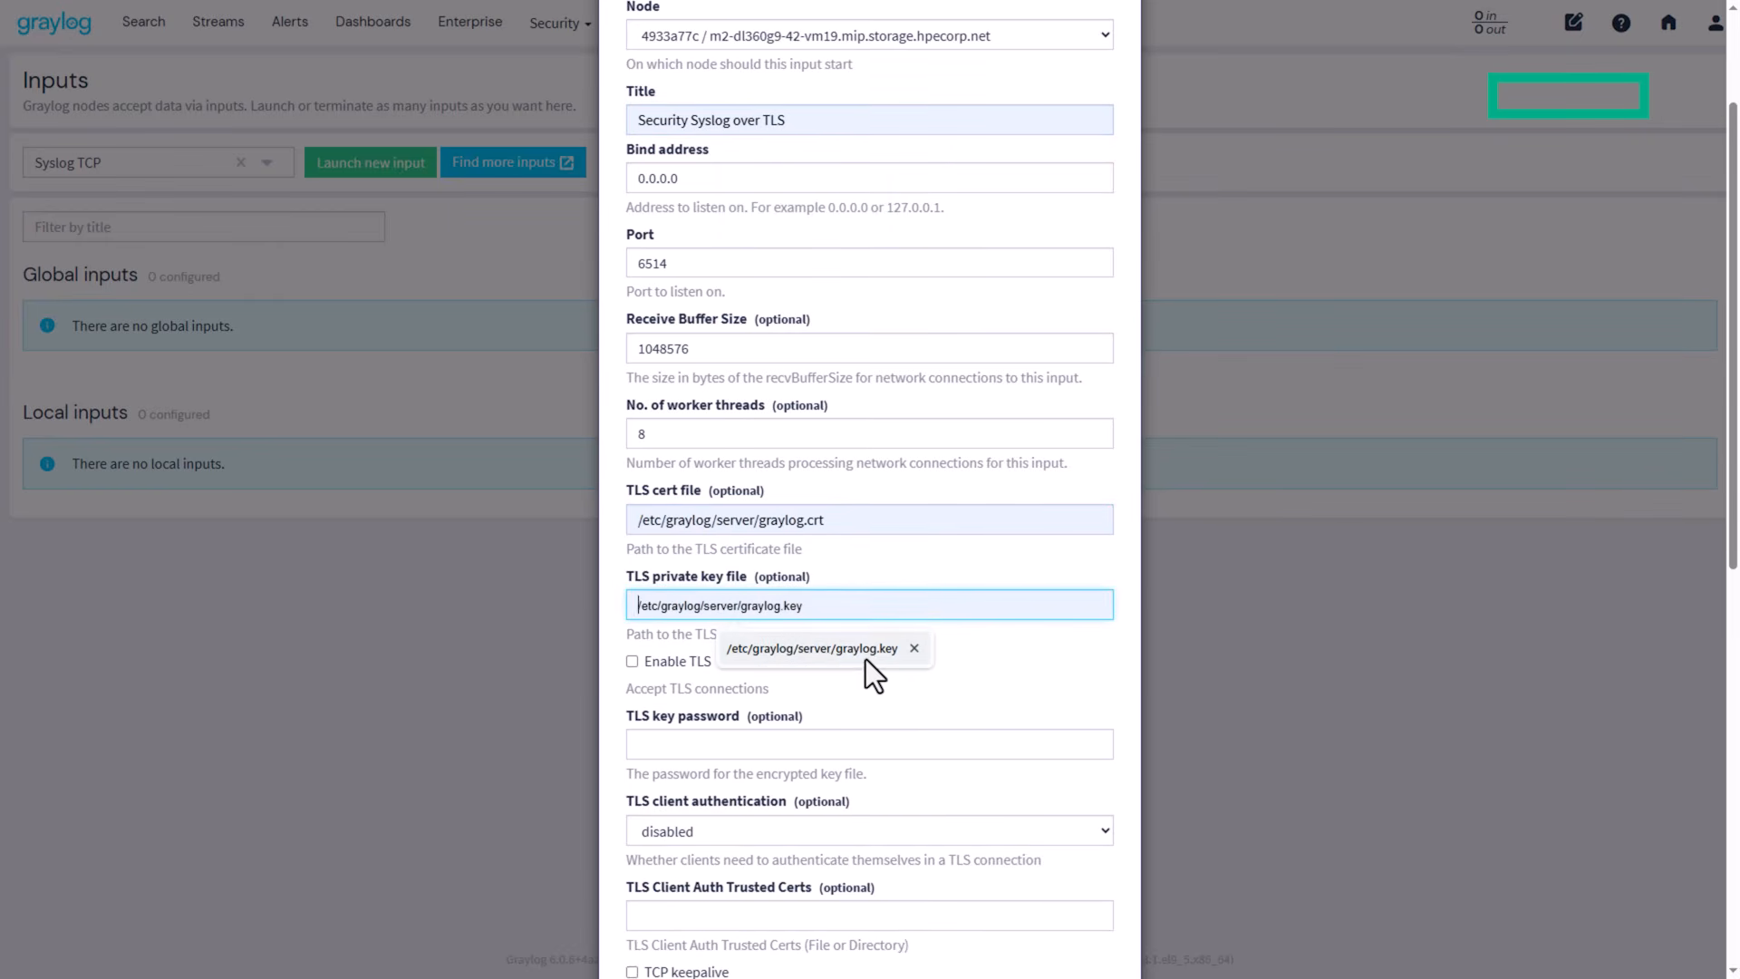
pyautogui.click(866, 660)
pyautogui.click(793, 669)
pyautogui.click(732, 832)
pyautogui.click(700, 938)
pyautogui.scroll(-1, 923, 664)
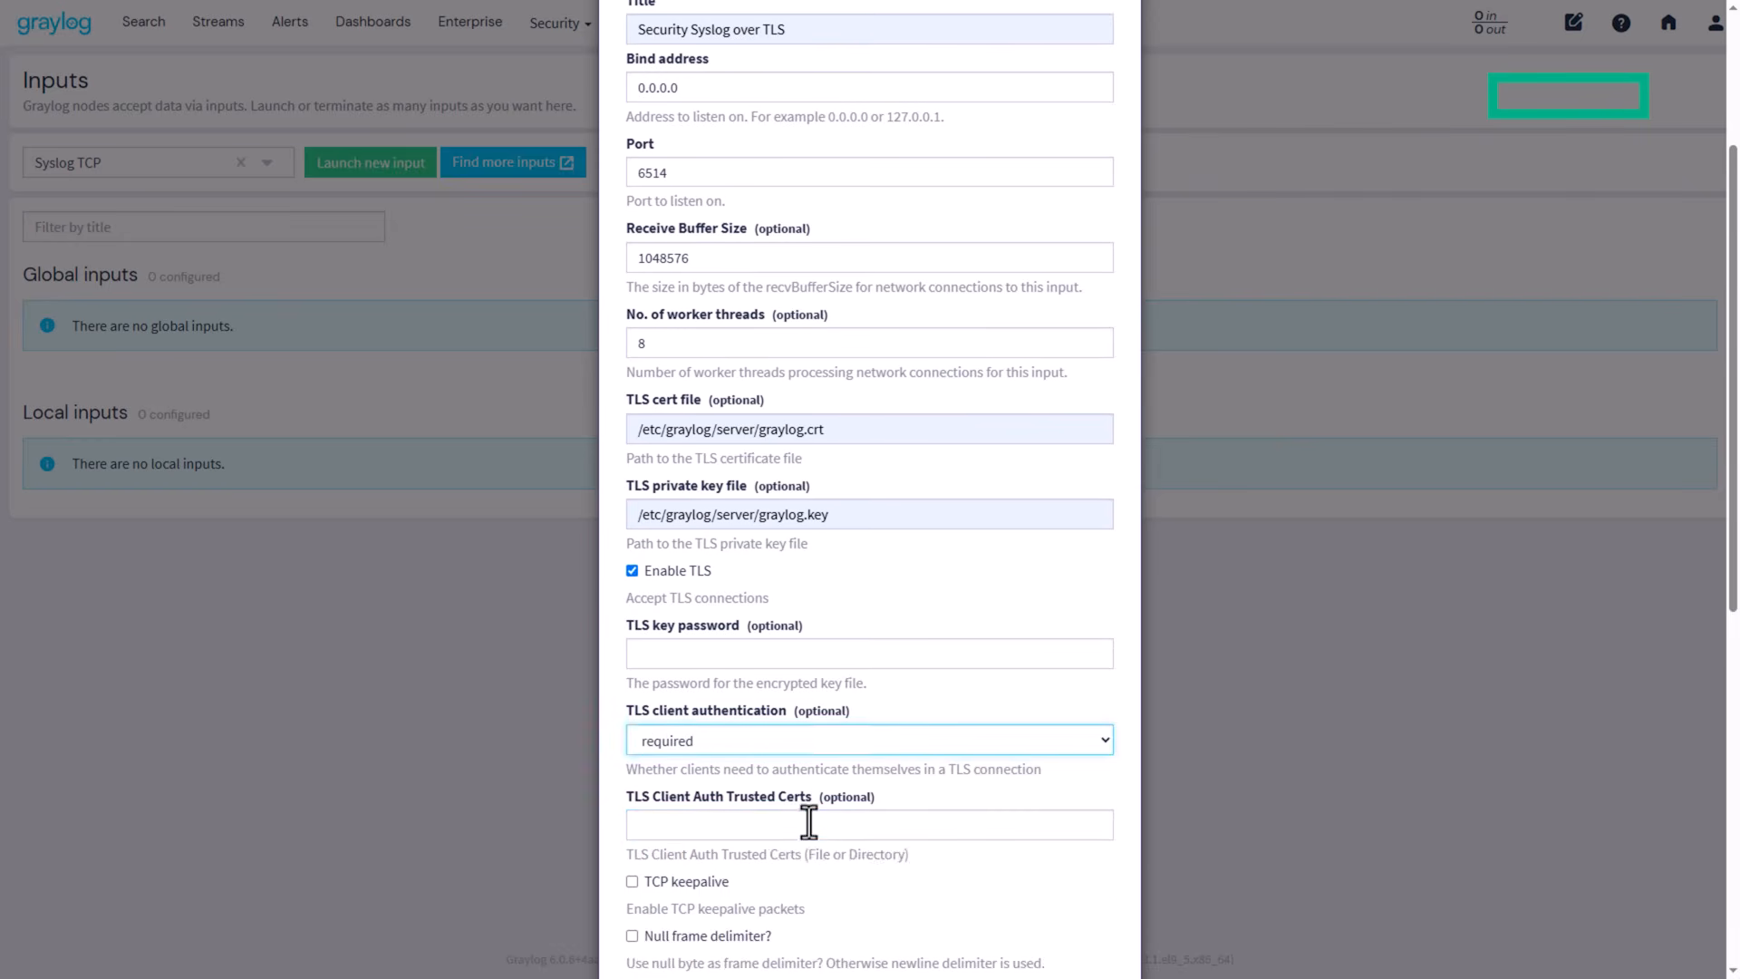
pyautogui.click(808, 820)
pyautogui.click(803, 872)
# Step: Set the default time zone to UTC and launch the input
pyautogui.scroll(-3, 963, 649)
pyautogui.scroll(-5, 964, 649)
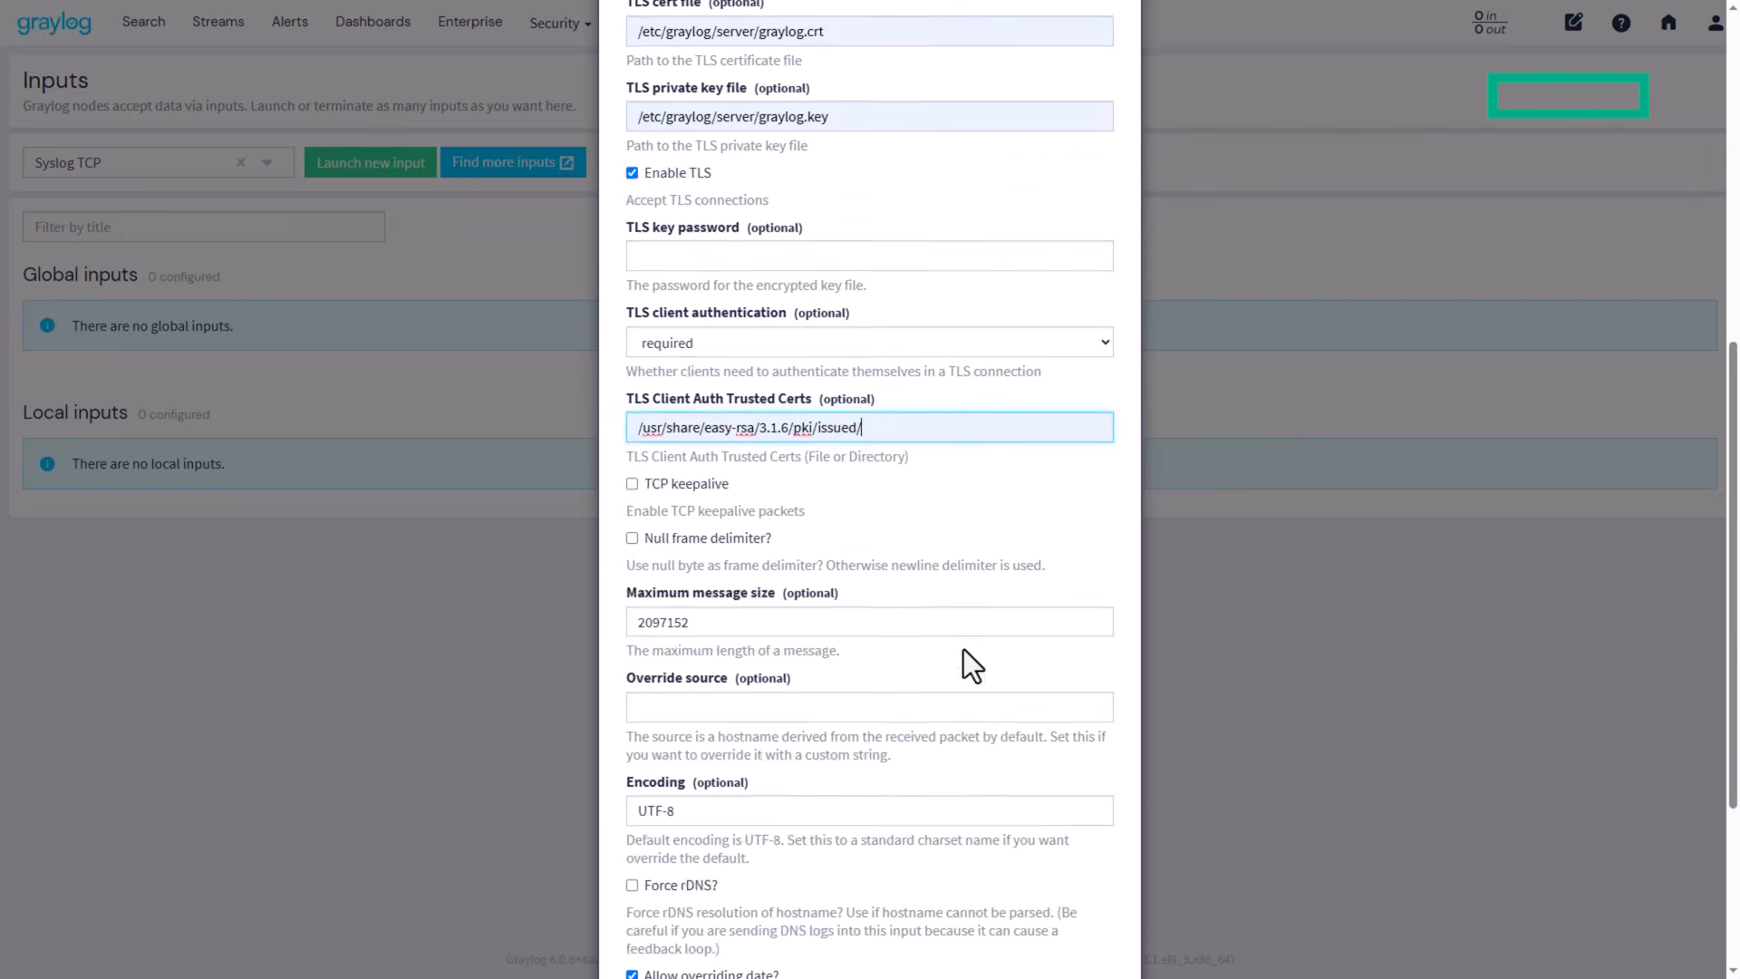
pyautogui.click(887, 839)
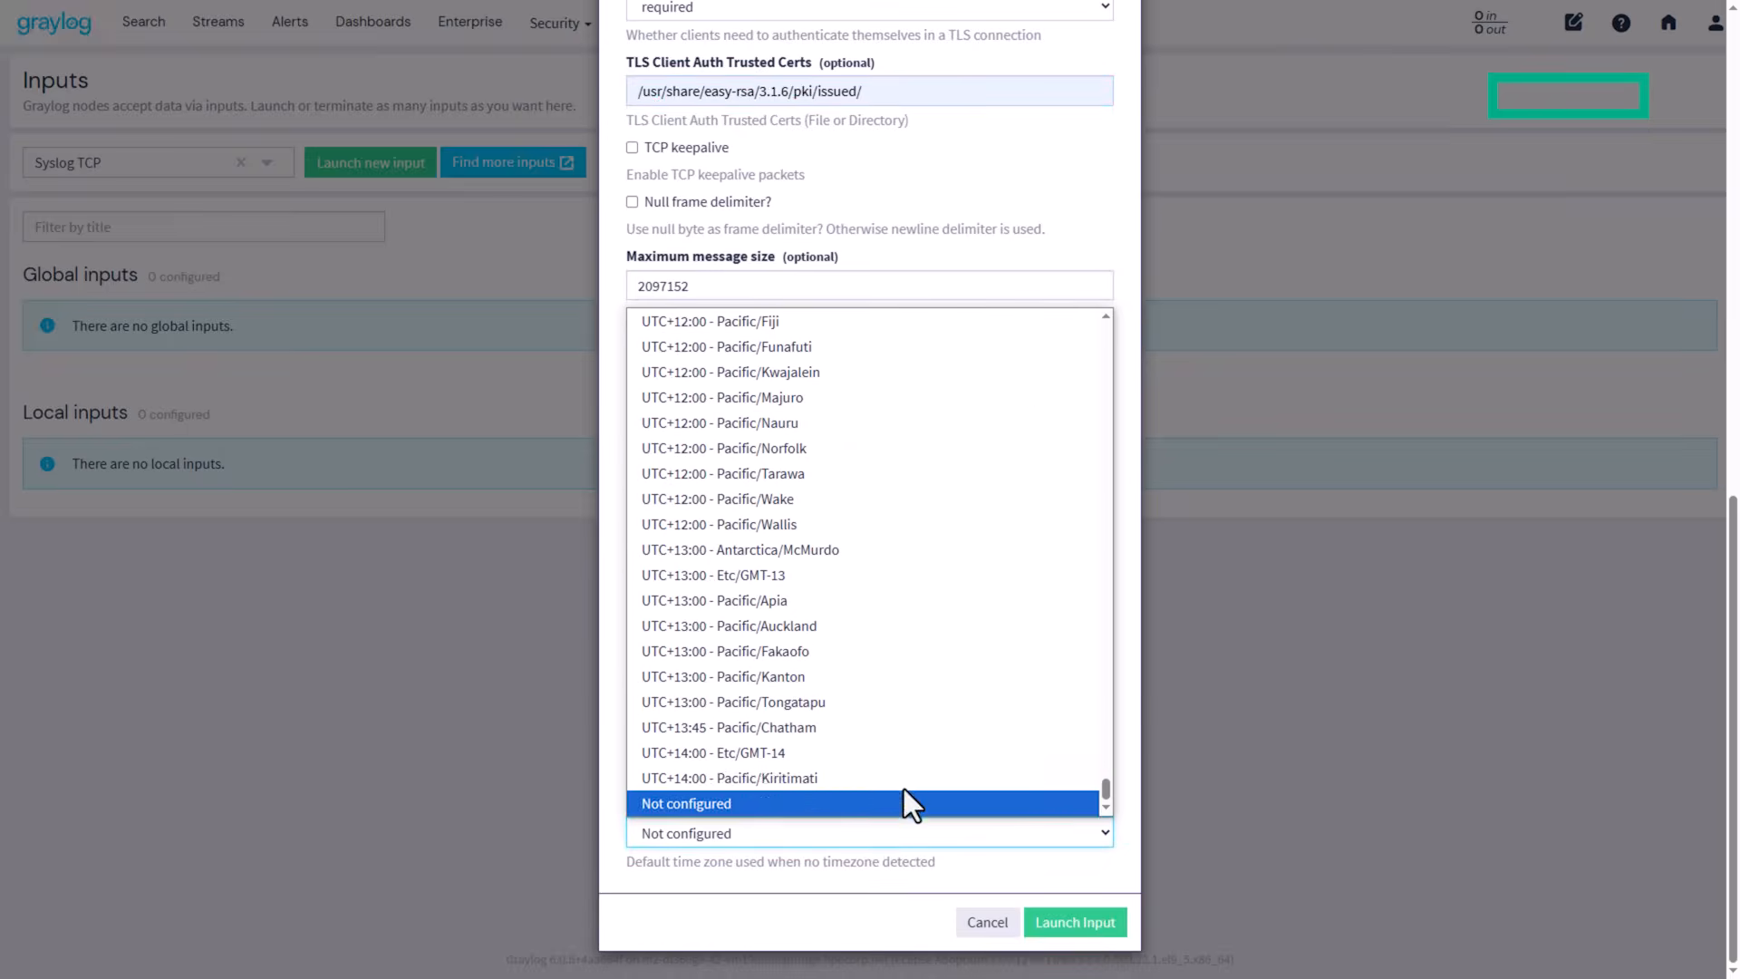
pyautogui.scroll(10, 907, 772)
pyautogui.scroll(15, 906, 772)
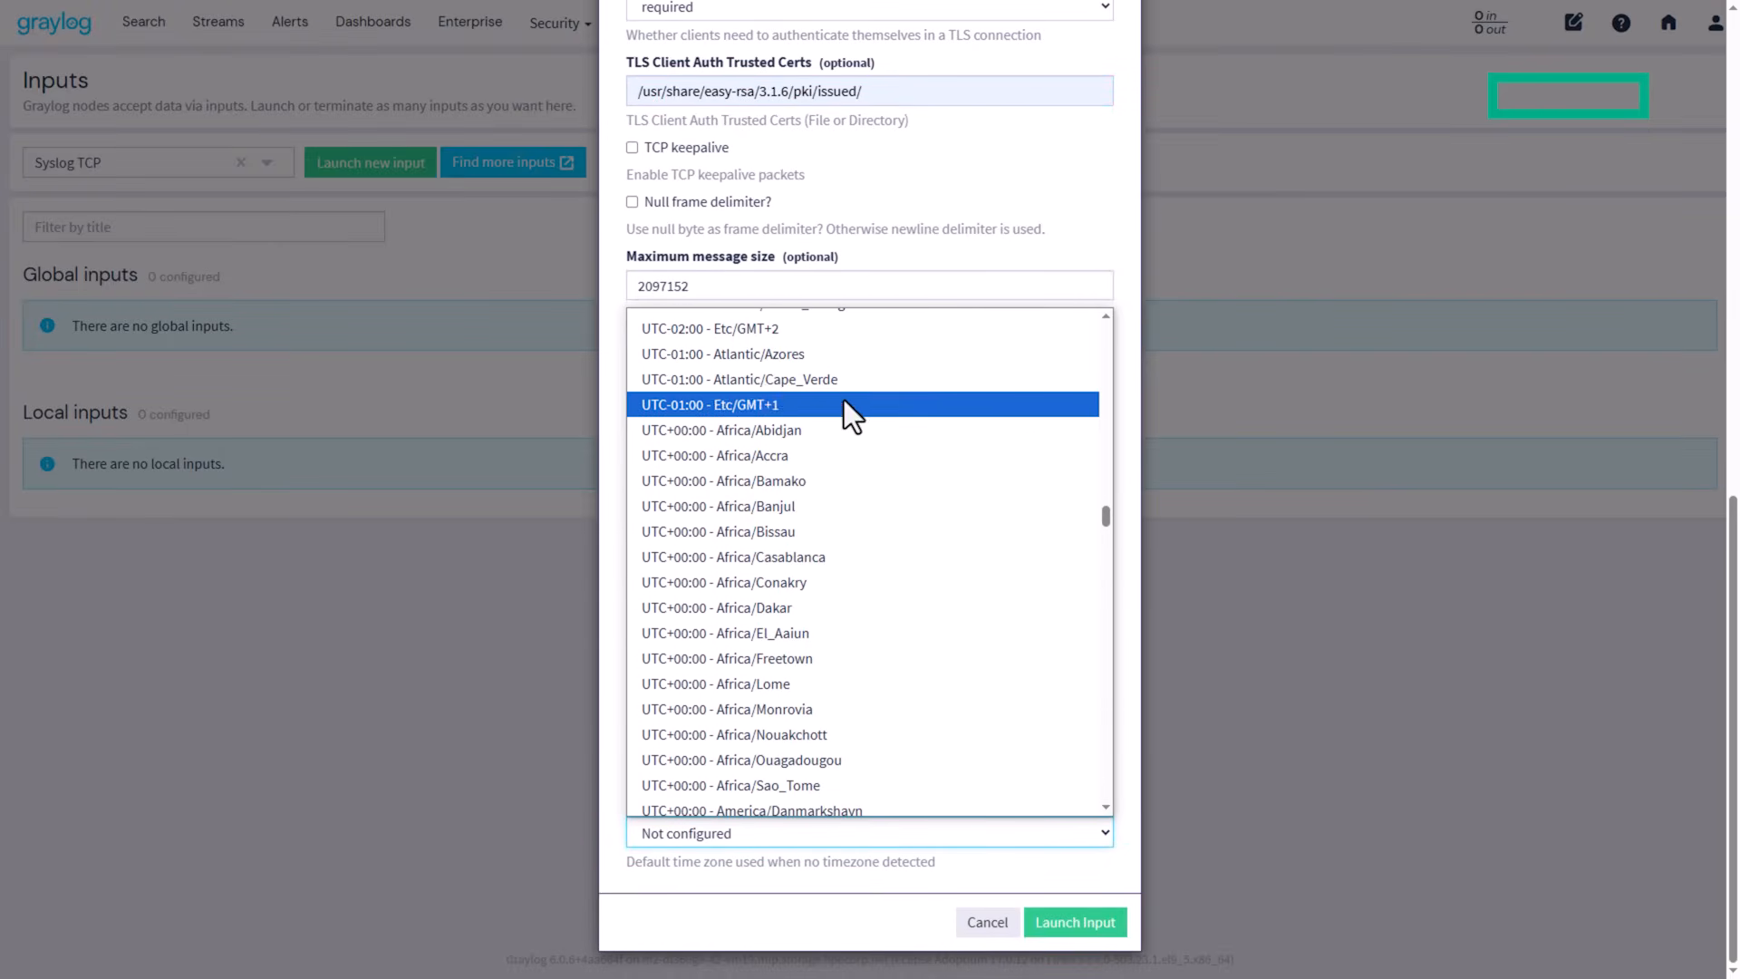
pyautogui.scroll(2, 850, 502)
pyautogui.scroll(-2, 796, 628)
pyautogui.scroll(-5, 796, 628)
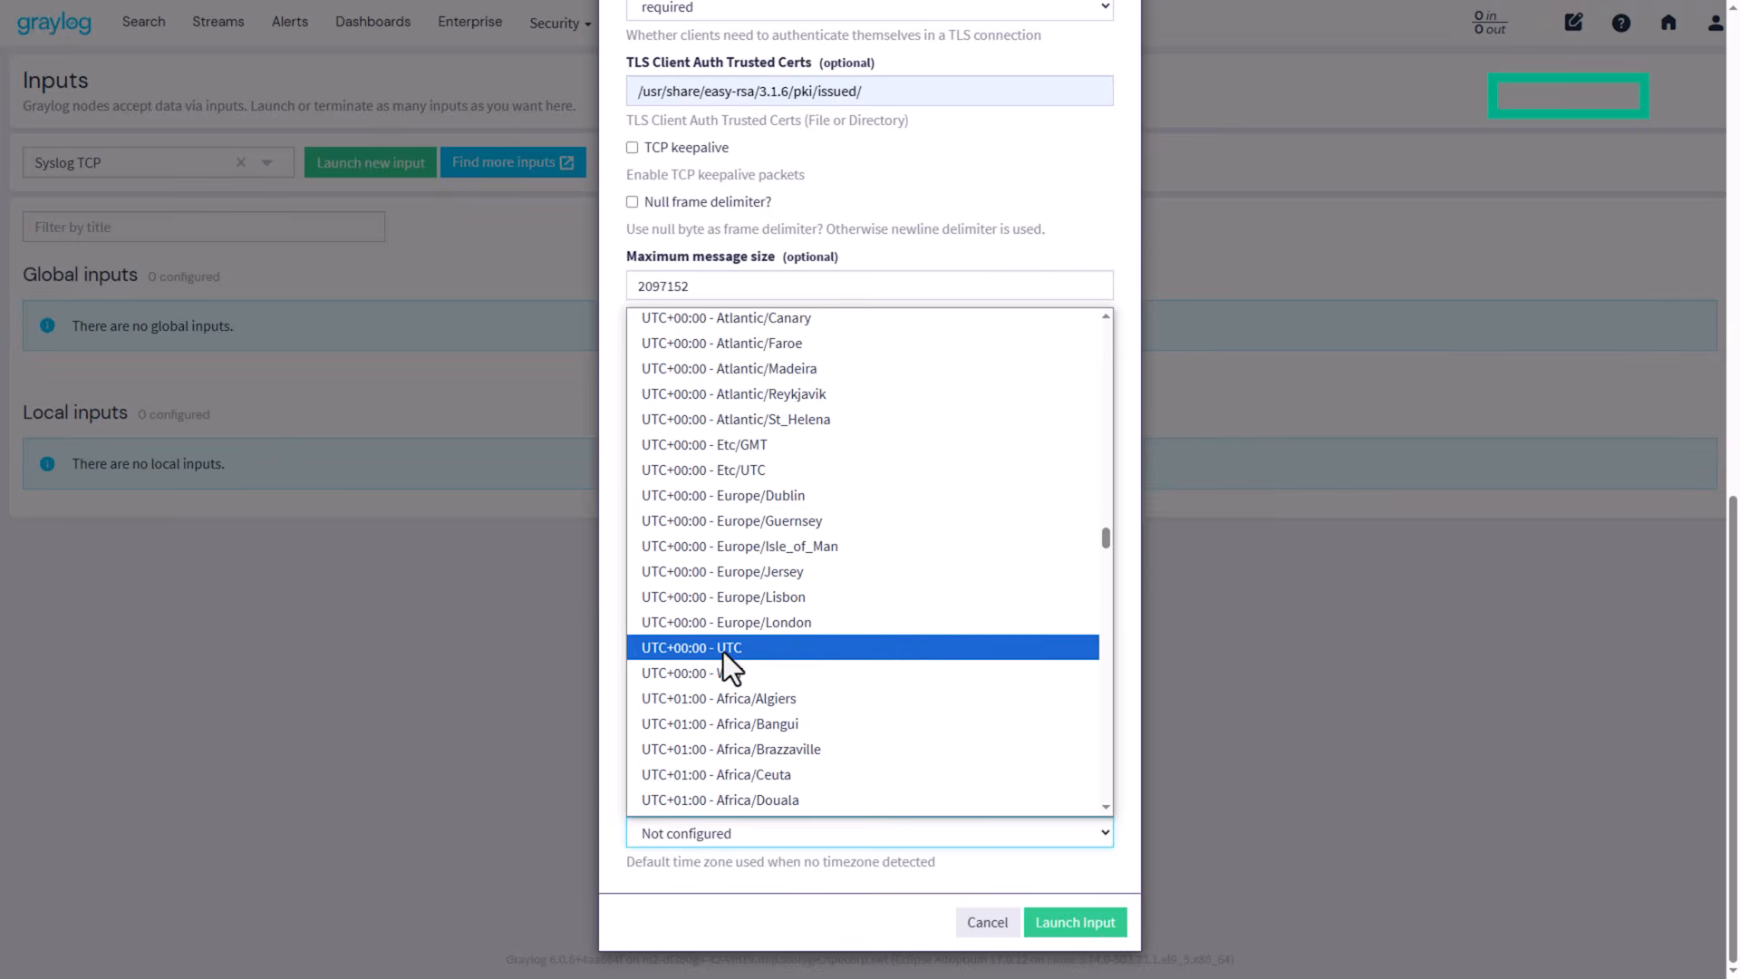
pyautogui.click(725, 649)
pyautogui.click(1099, 932)
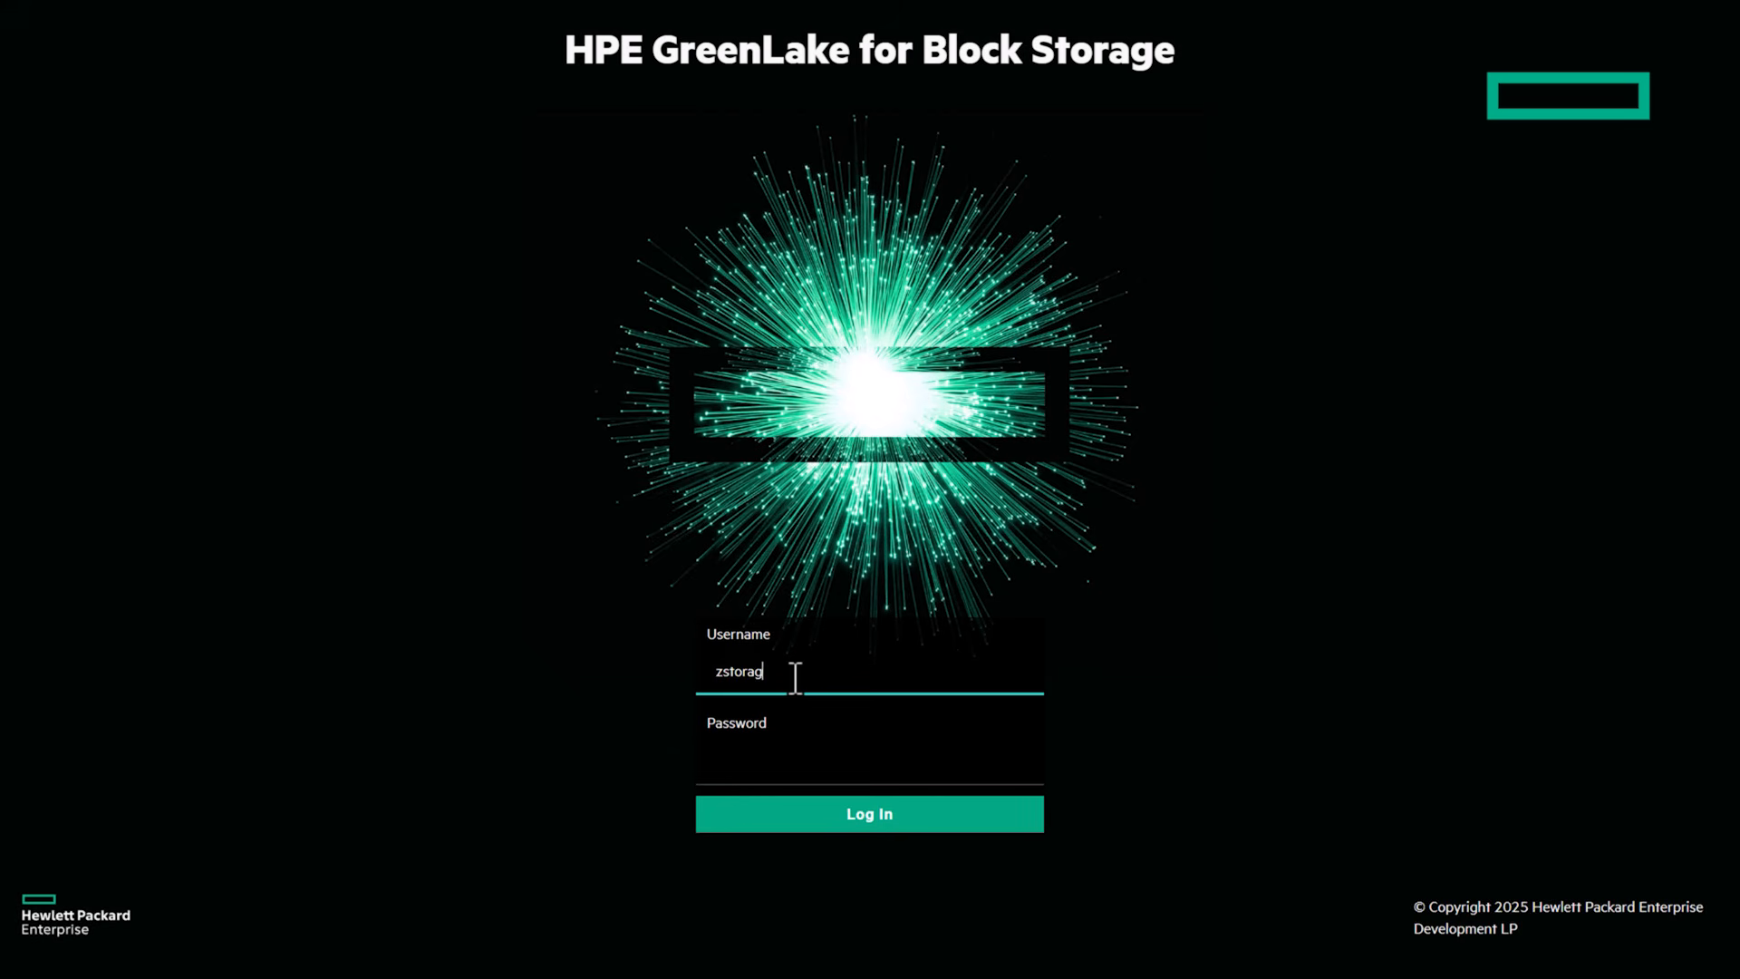
# Step: Log in to the array's web UI with the admin username and password
pyautogui.write('min')
pyautogui.press('Tab')
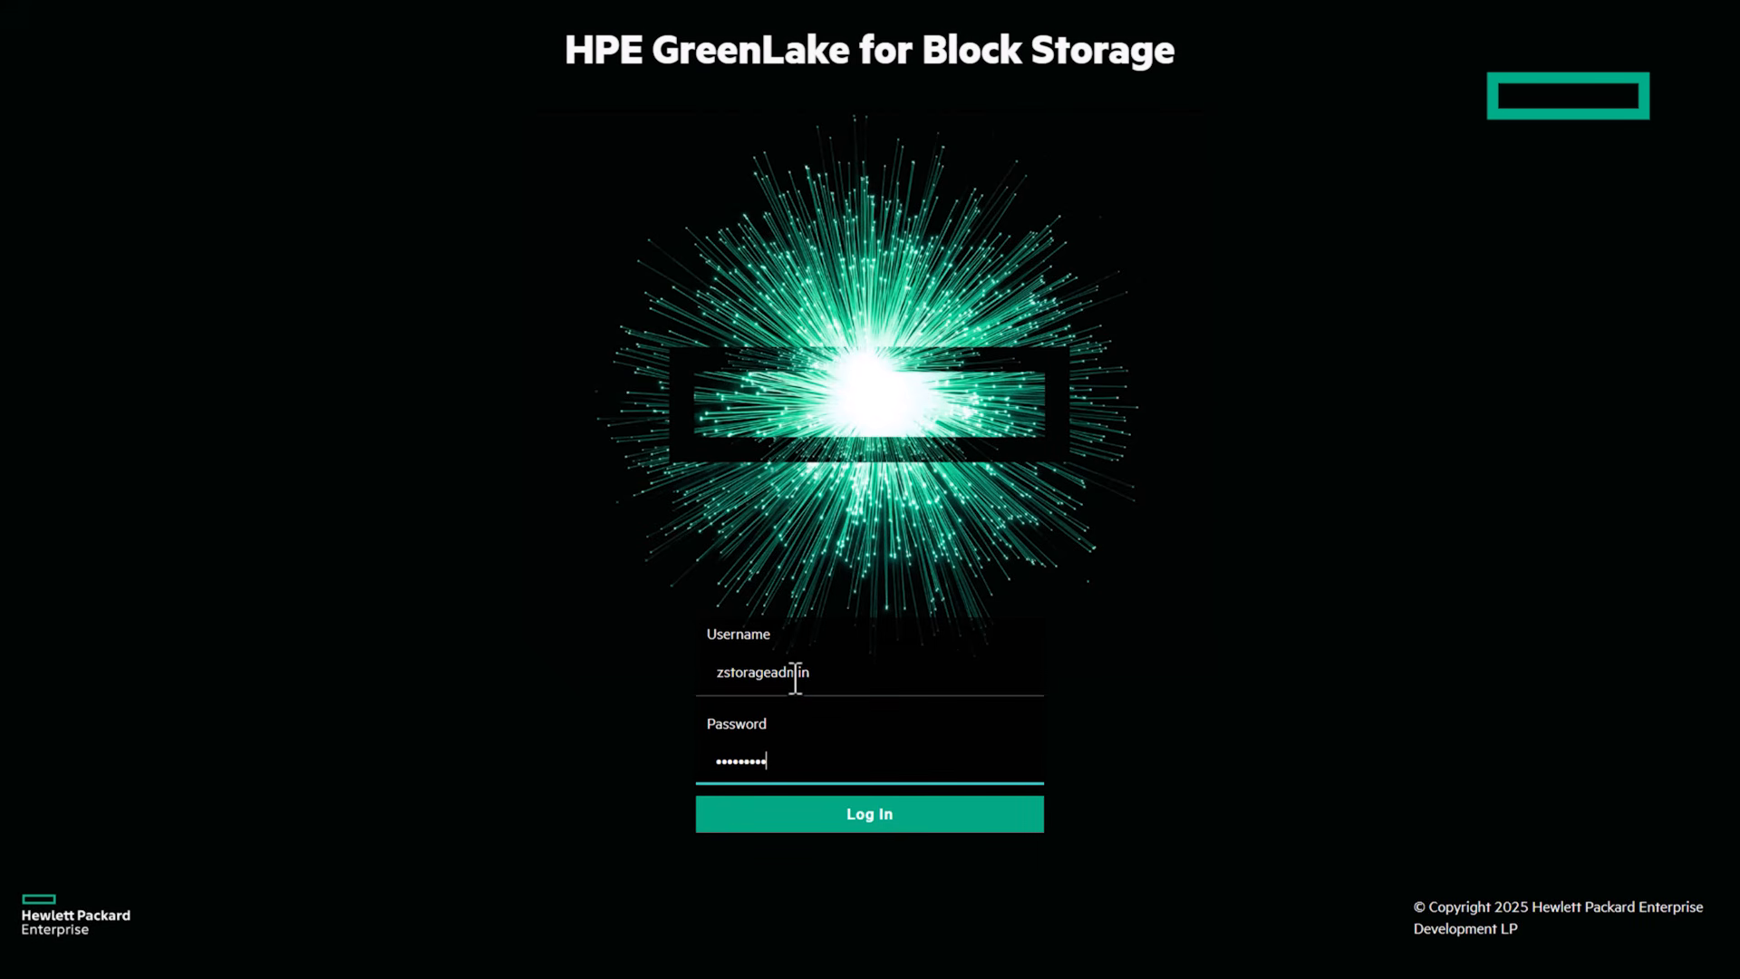
pyautogui.write('••')
pyautogui.press('Return')
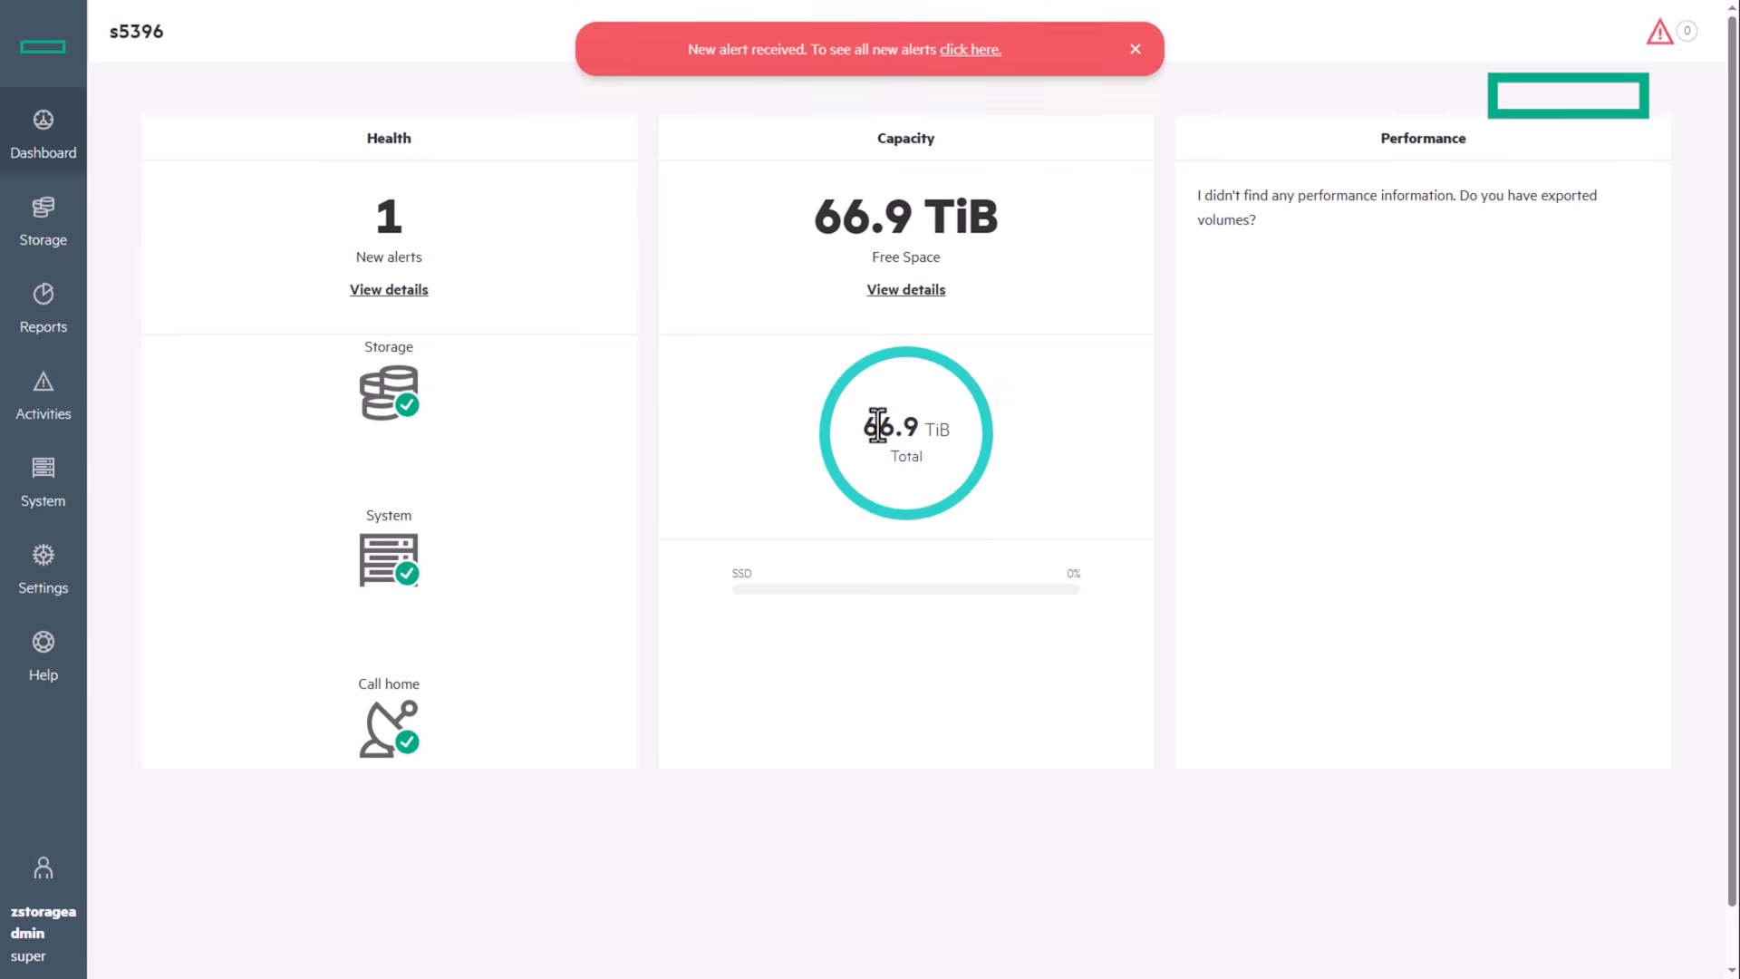
# Step: Under Settings > Network services, open the remote syslog configuration and enable it
pyautogui.click(55, 580)
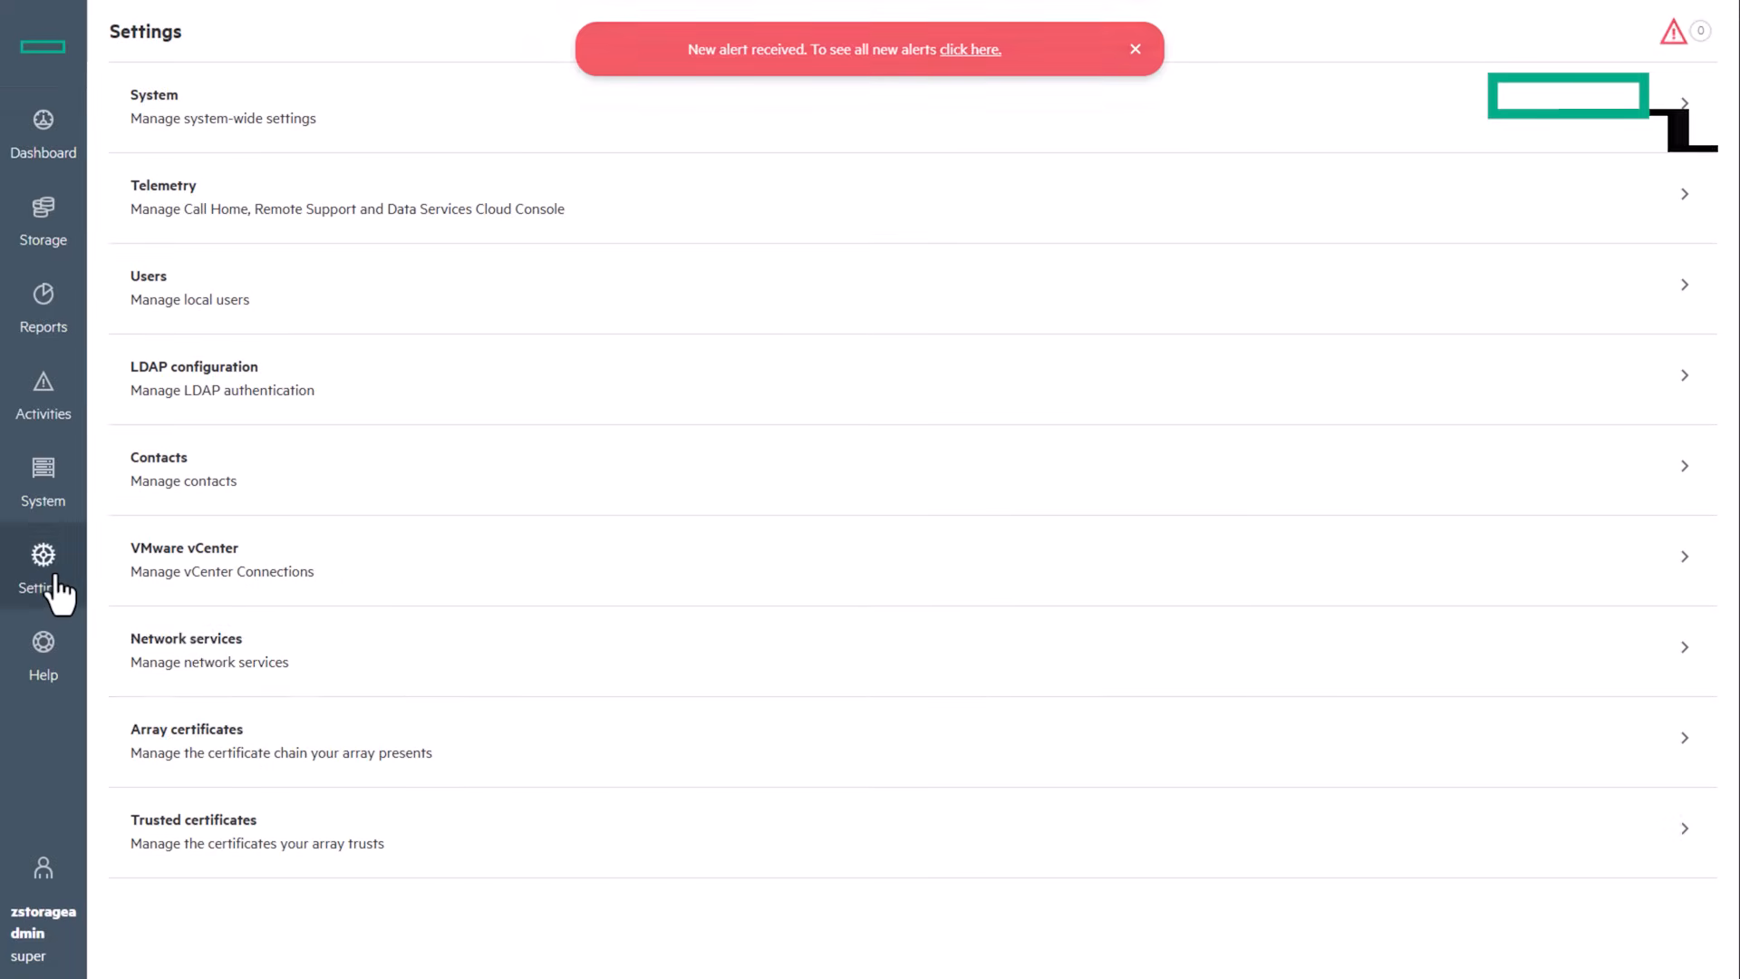
pyautogui.click(346, 670)
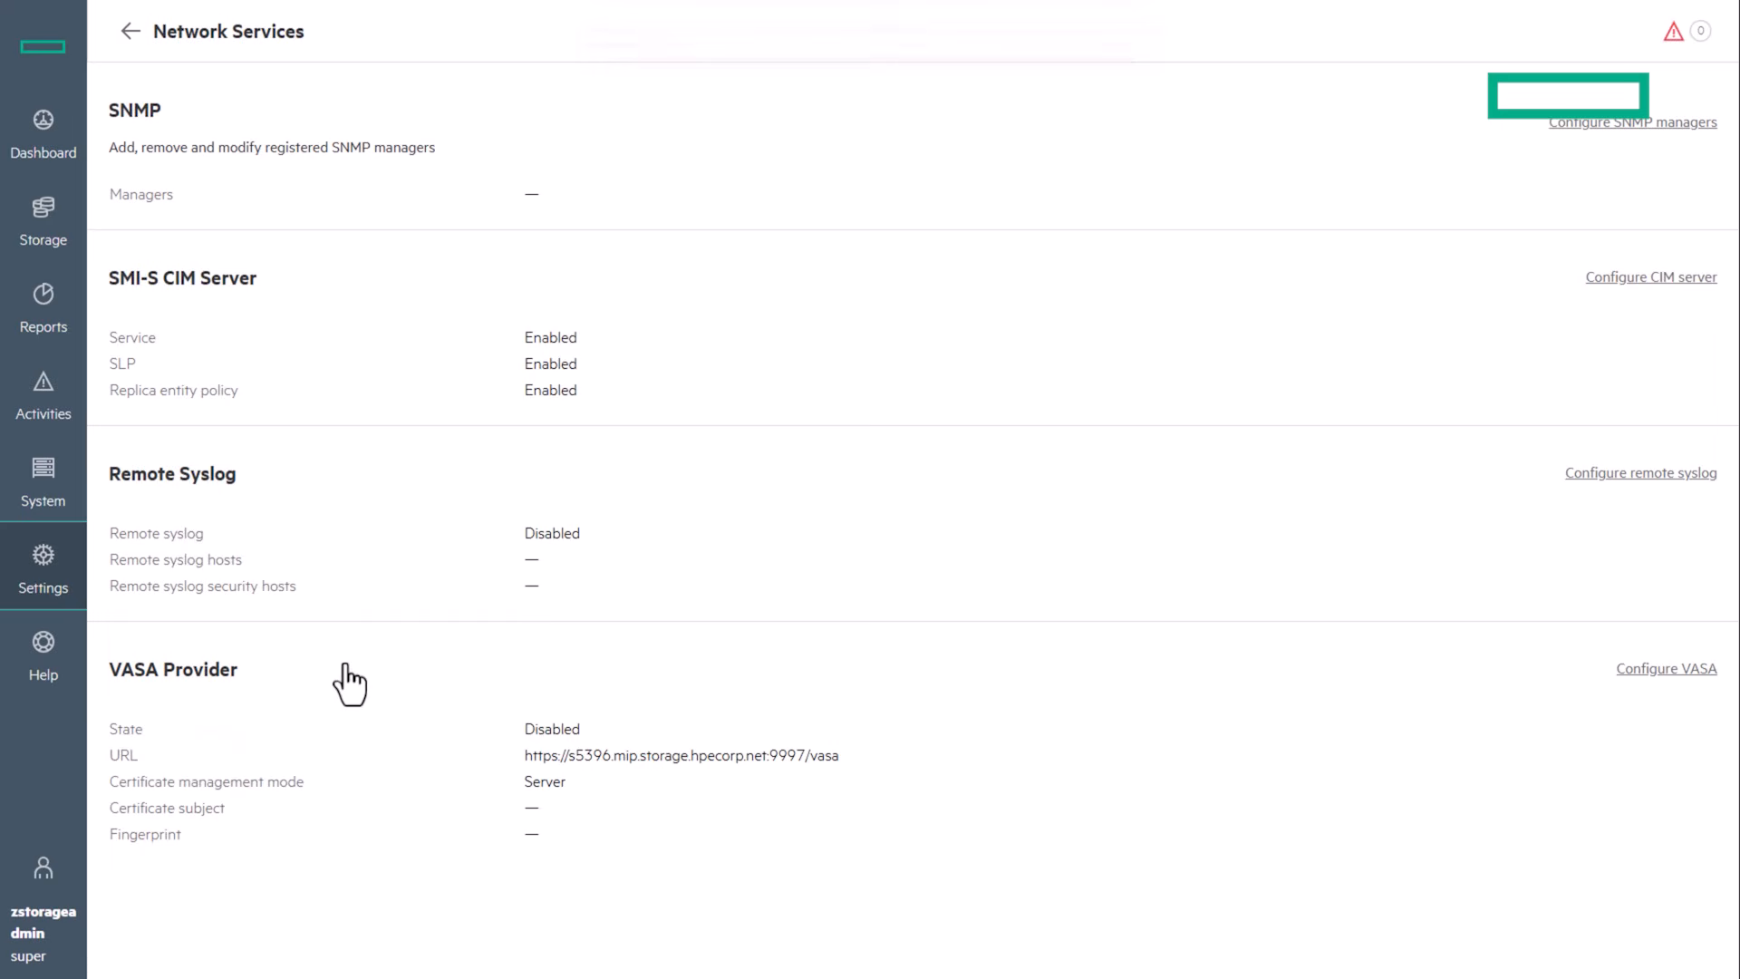
pyautogui.click(1645, 473)
pyautogui.click(758, 181)
# Step: Set the security host to 16.182.3.94 port 6514, save the syslog settings and dismiss the alert
pyautogui.click(1049, 409)
pyautogui.doubleClick(1406, 161)
pyautogui.write('16.182.3.94')
pyautogui.press('Tab')
pyautogui.write('65')
pyautogui.click(1333, 299)
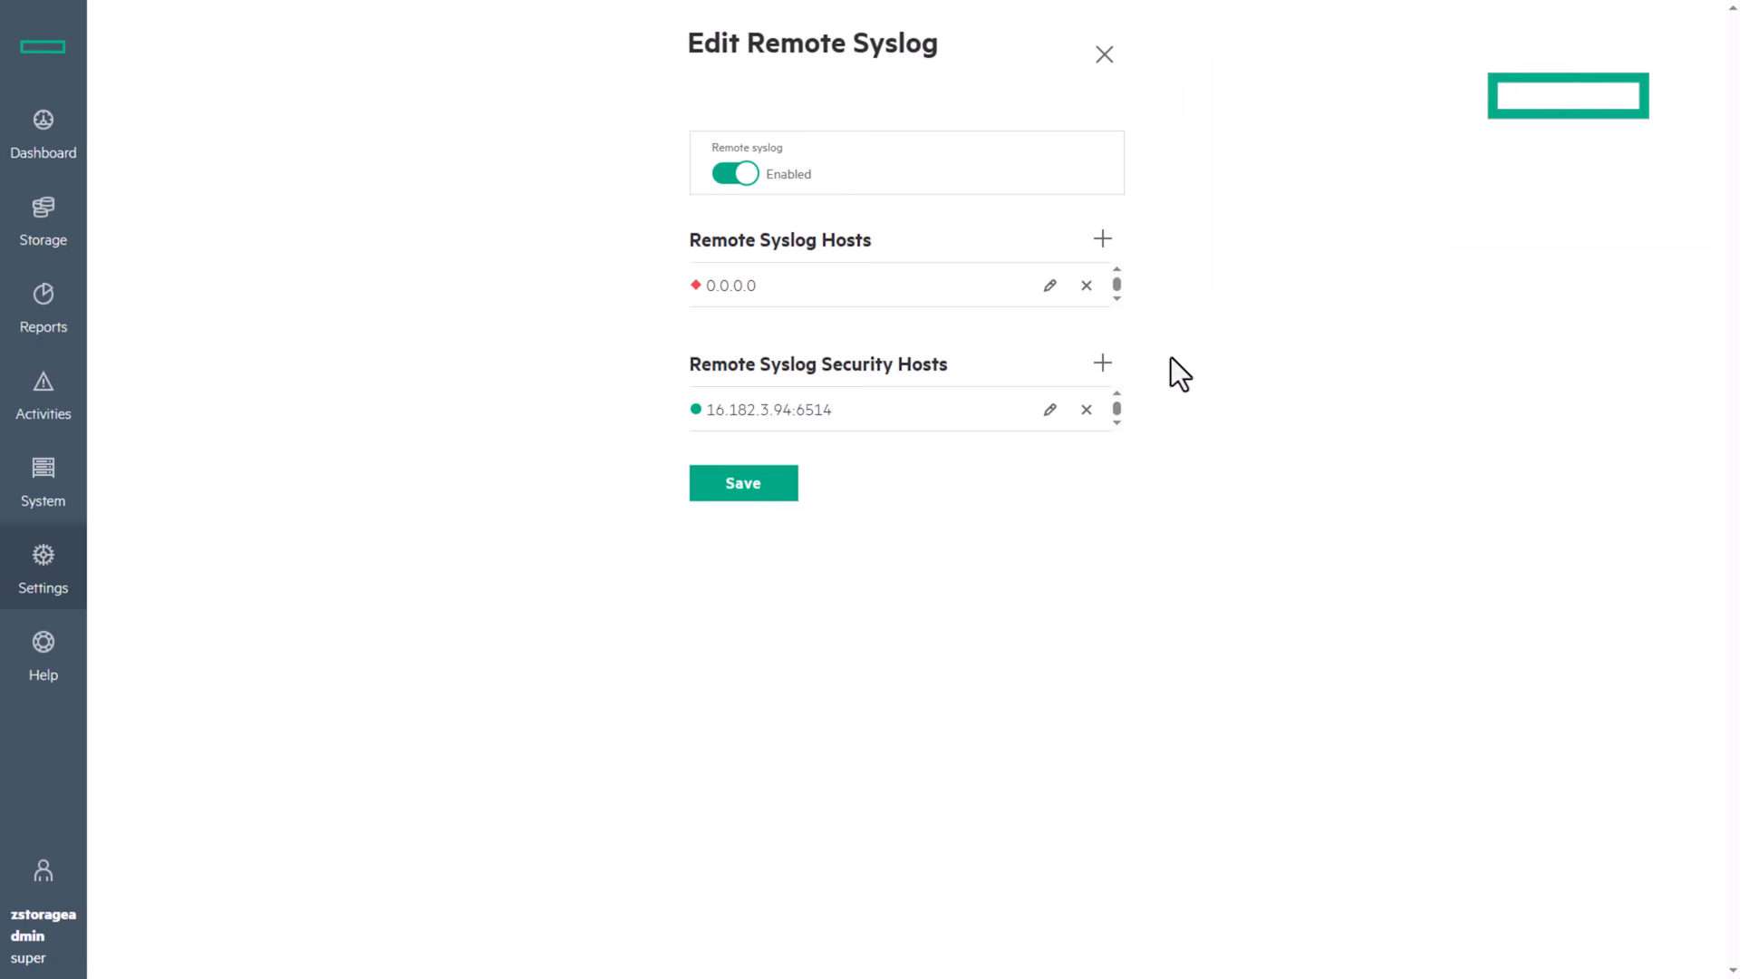
pyautogui.click(790, 489)
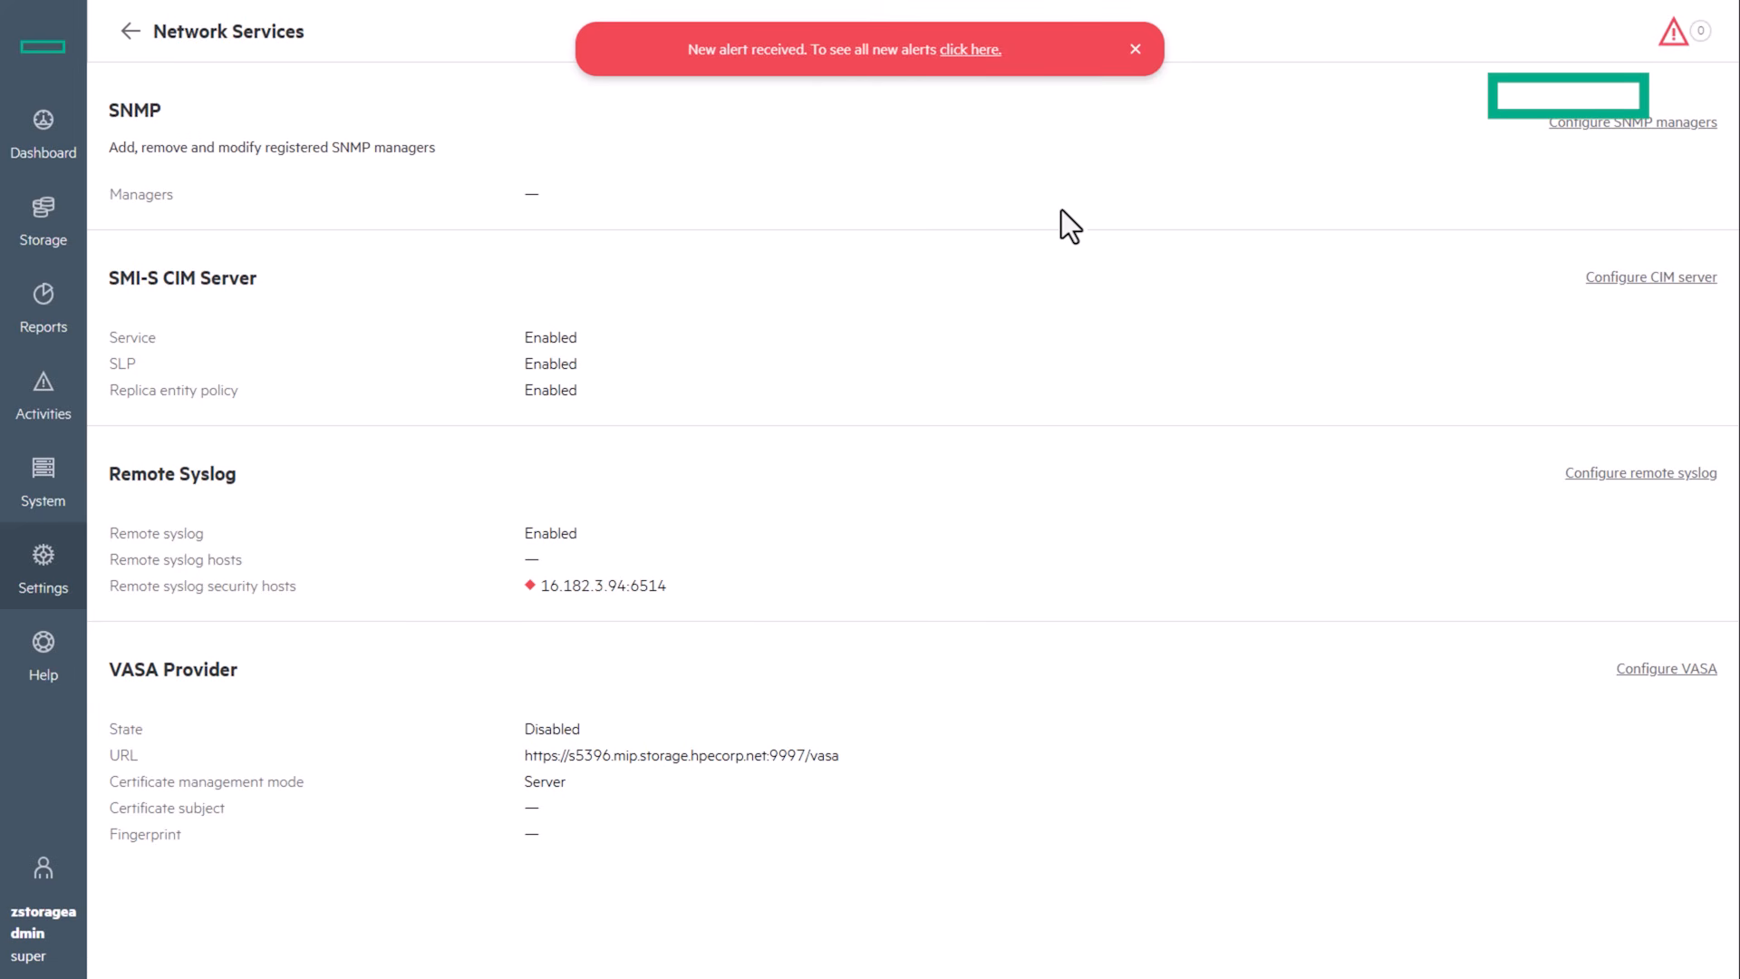
pyautogui.click(1134, 49)
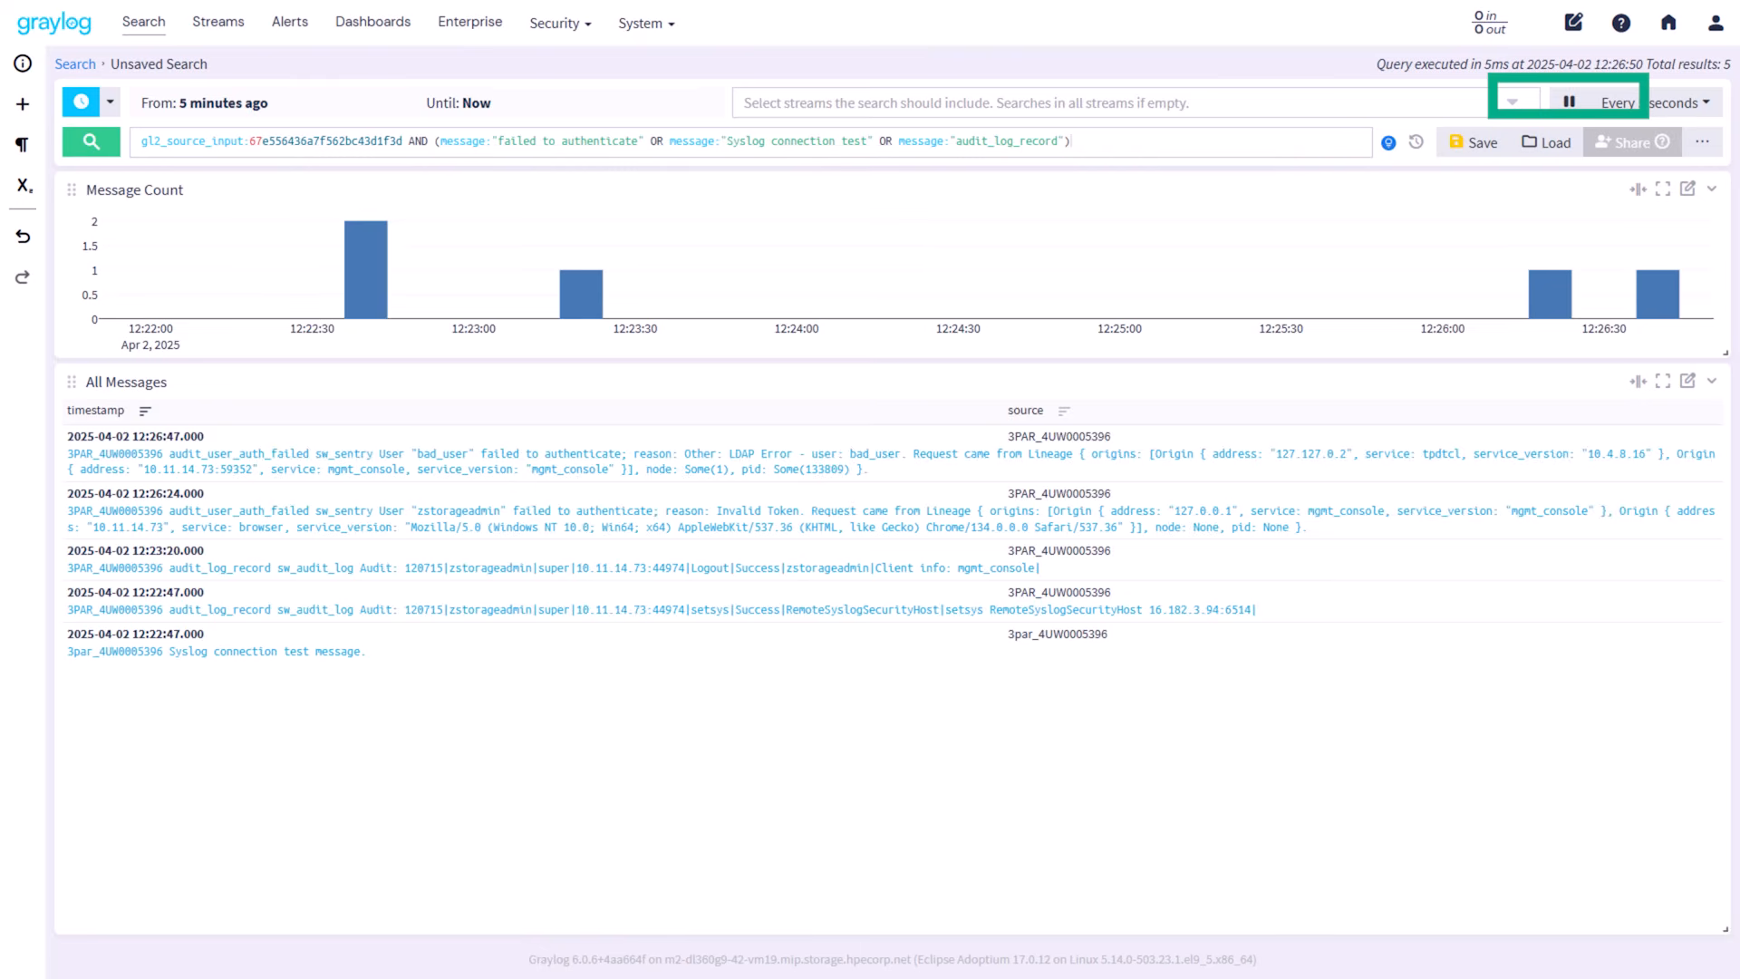
# Step: Expand the newest failed-authentication message and select the client address in its text
pyautogui.click(483, 473)
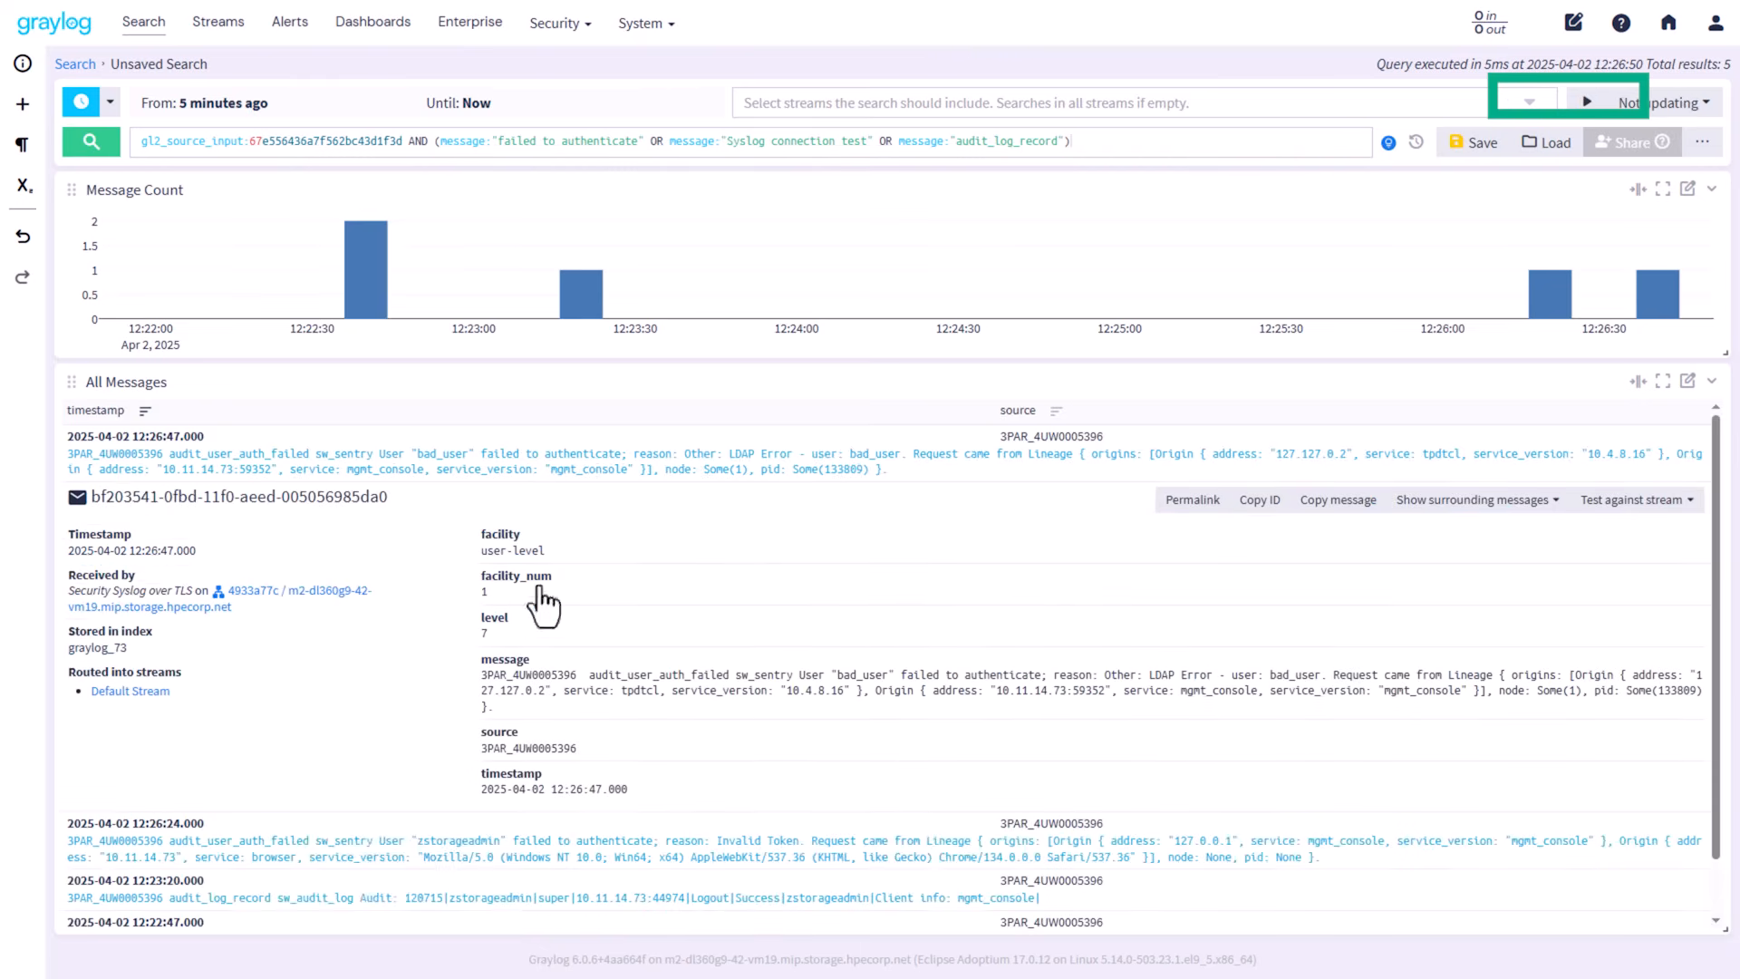
pyautogui.moveTo(1000, 699); pyautogui.dragTo(1106, 696)
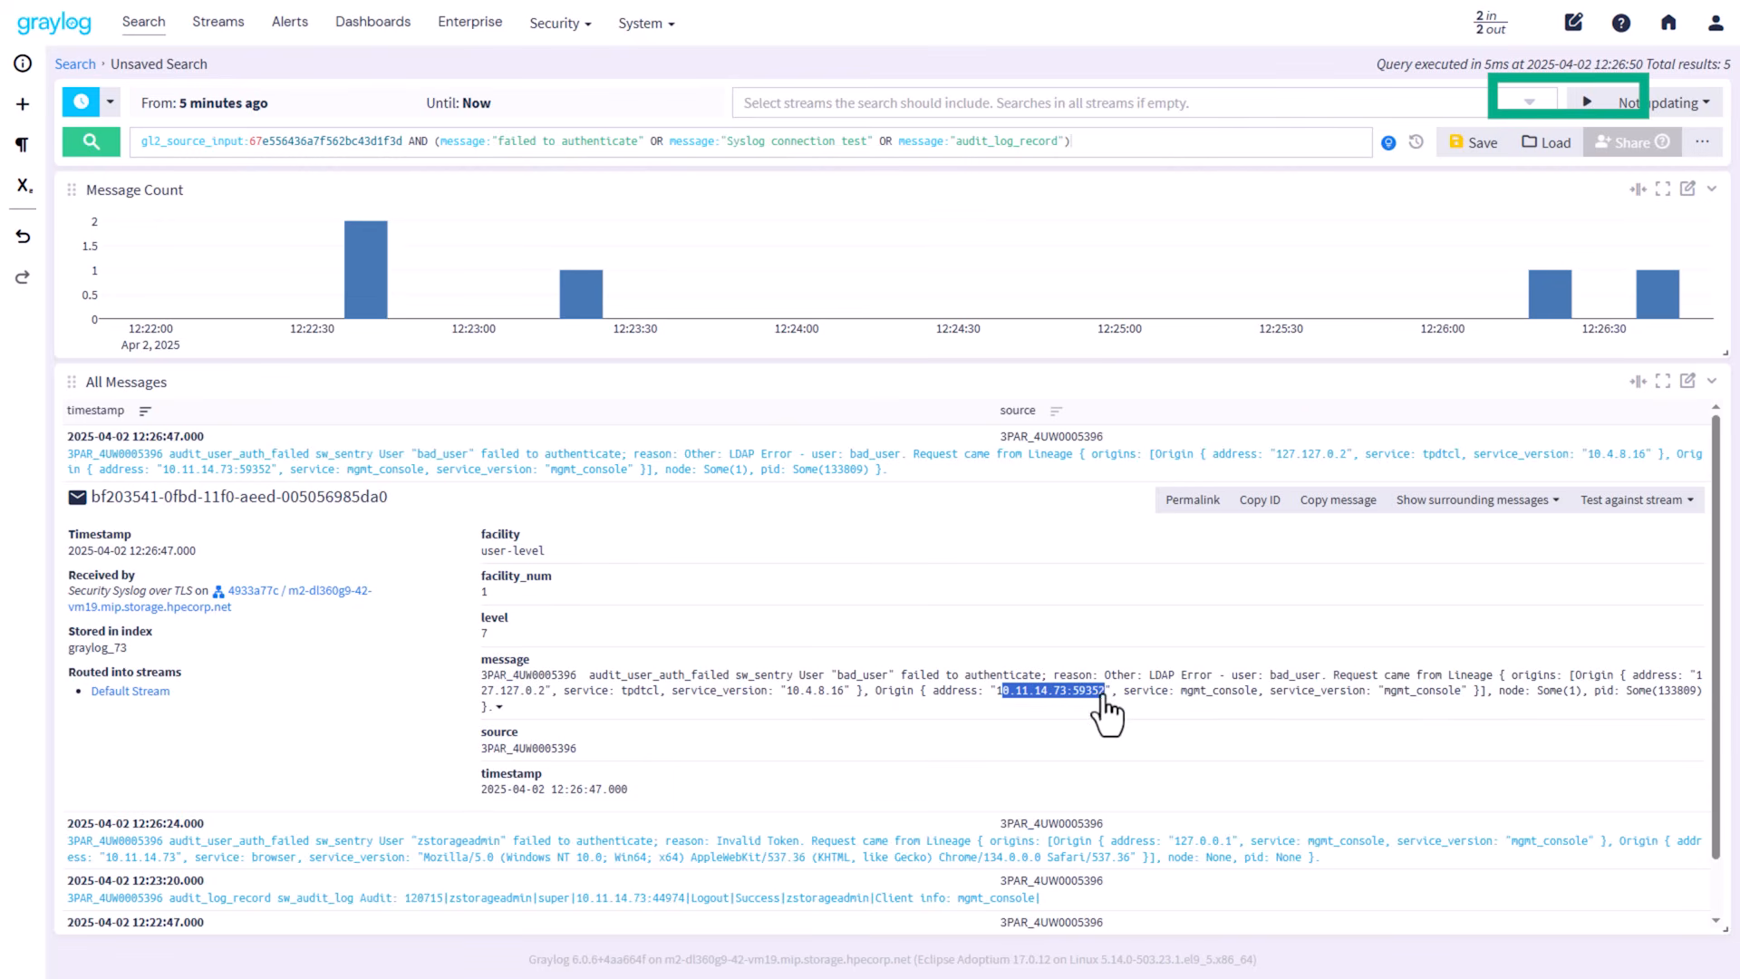